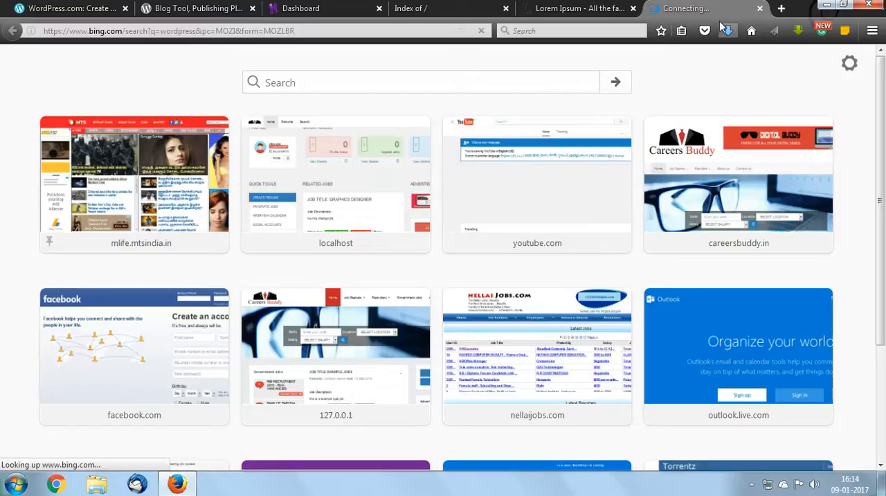
Compare the WordPress.org and WordPress.com sites and their web addresses
left_click(184, 10)
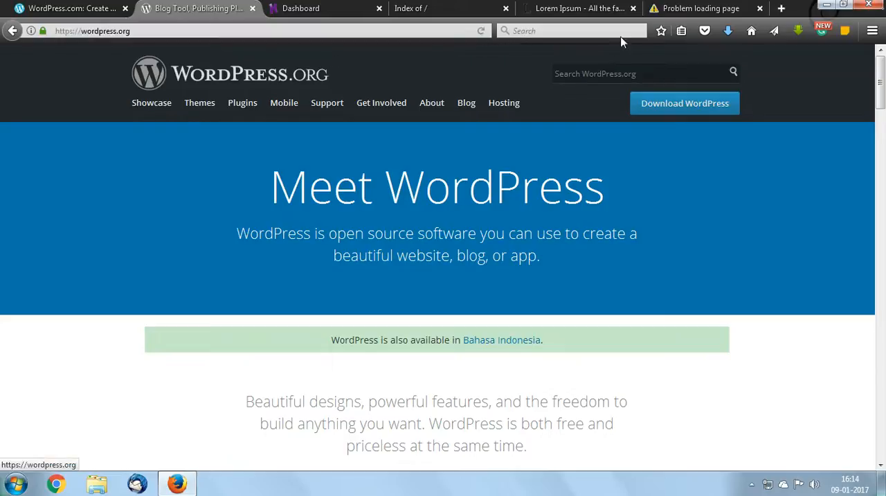
left_click(670, 10)
left_click(482, 30)
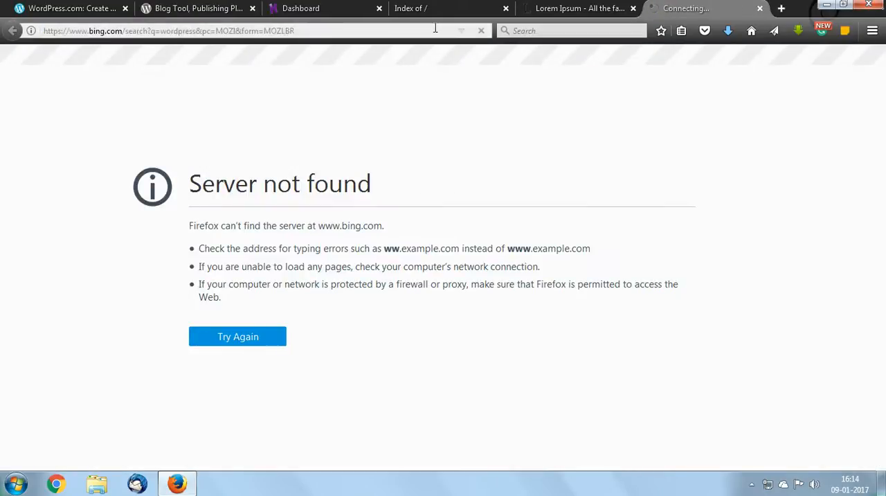
left_click(175, 8)
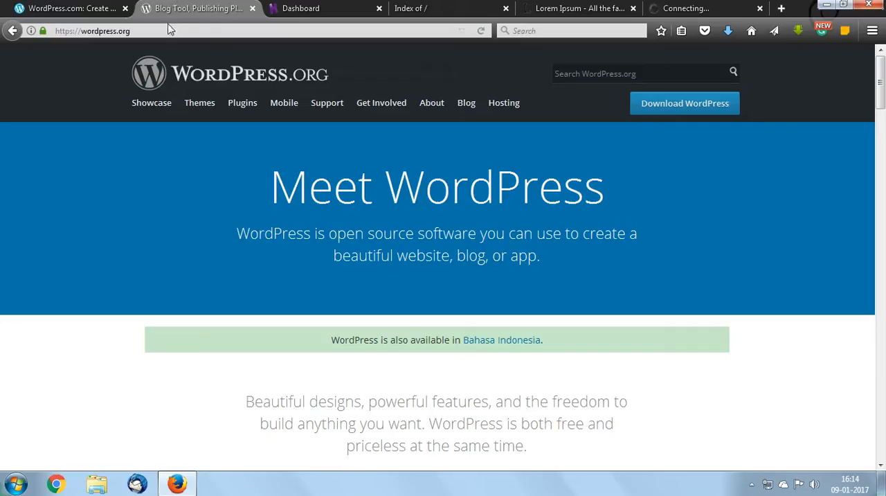
left_click(164, 32)
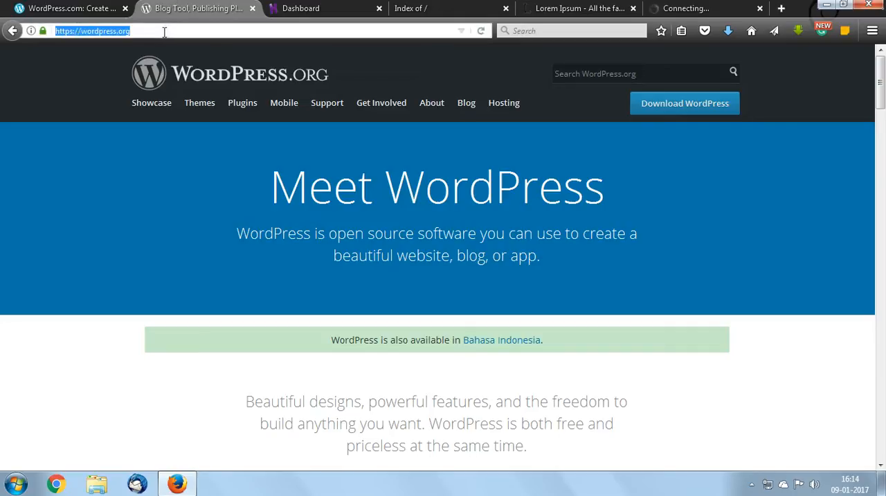
left_click(64, 14)
left_click(288, 31)
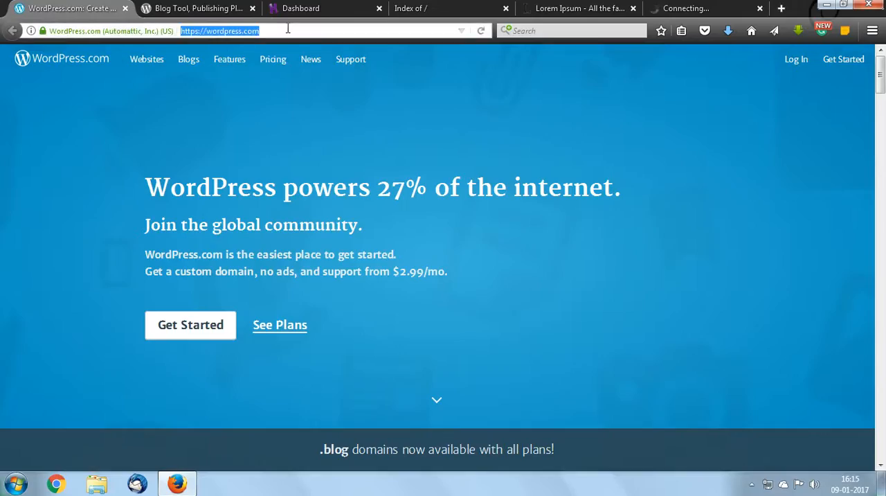
left_click(159, 8)
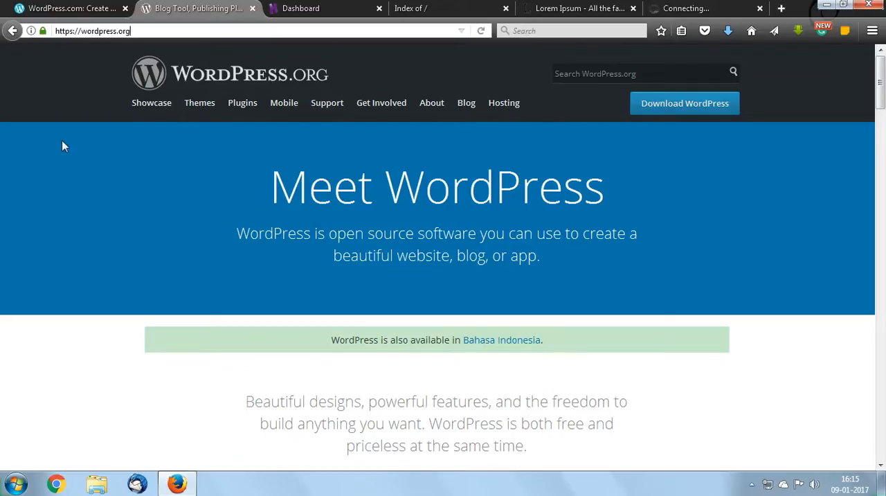
Look through the WordPress.com homepage from its introduction to the section on browsing themes
left_click(36, 11)
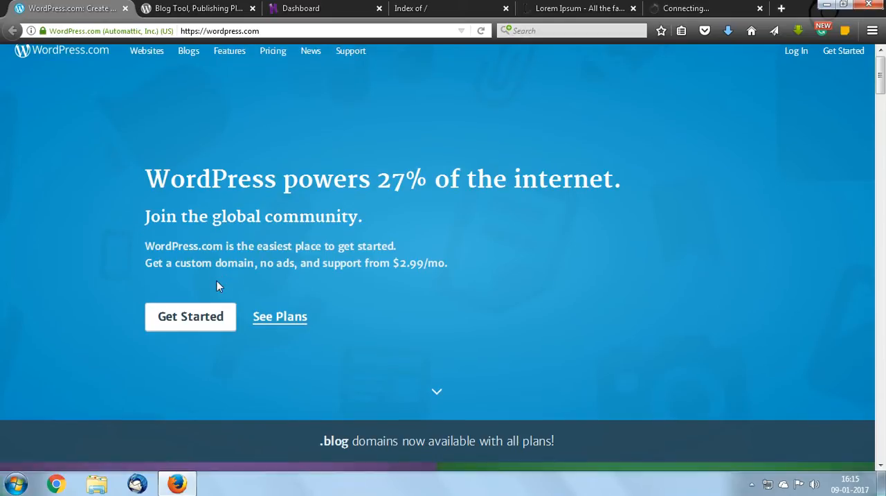
scroll(218, 284, "down", 6)
scroll(295, 289, "down", 3)
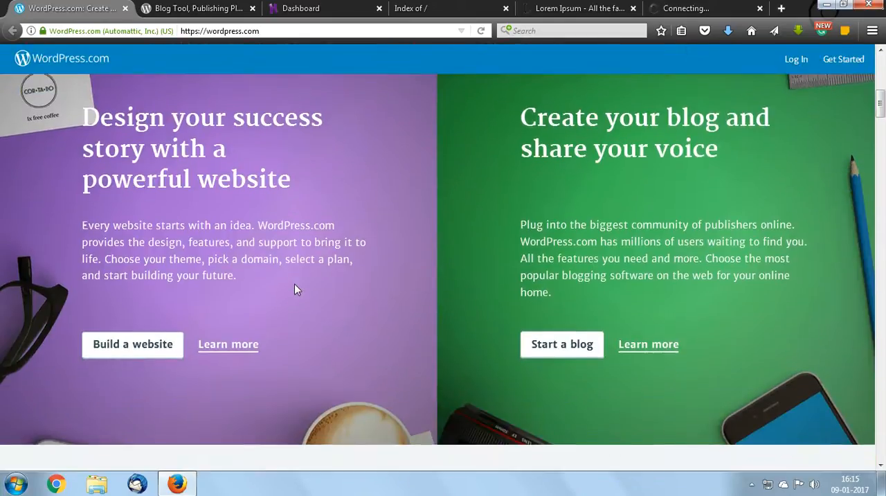
scroll(294, 289, "down", 3)
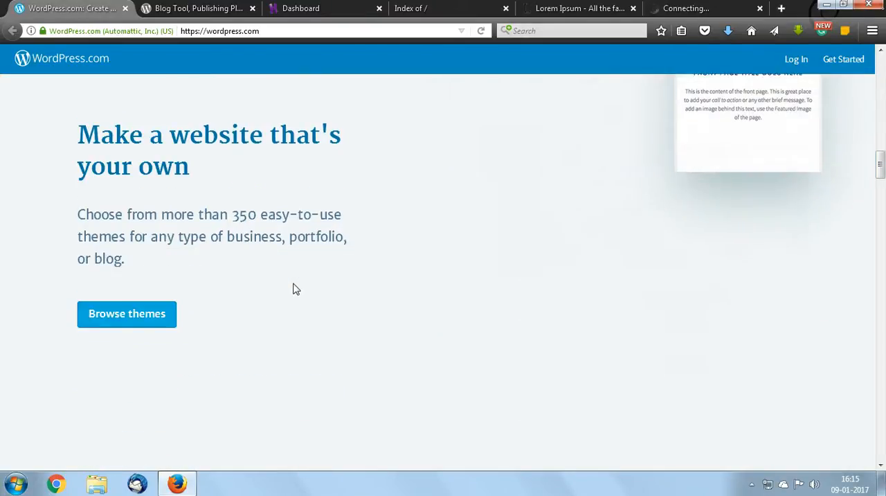
Try to open the WordPress download page from the WordPress.org homepage
left_click(177, 8)
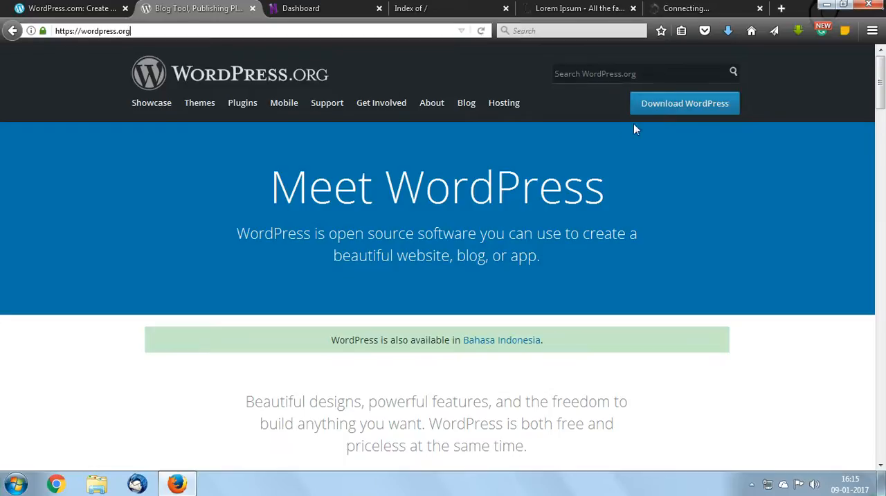
left_click(663, 104)
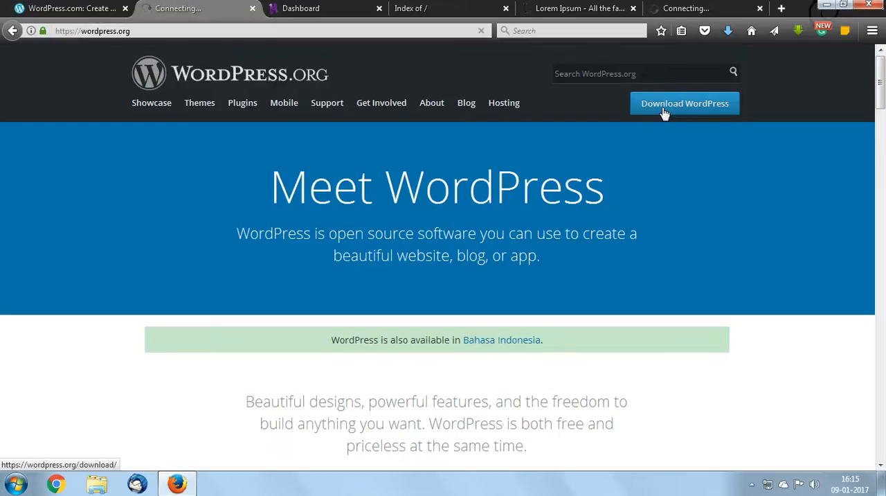
left_click(699, 8)
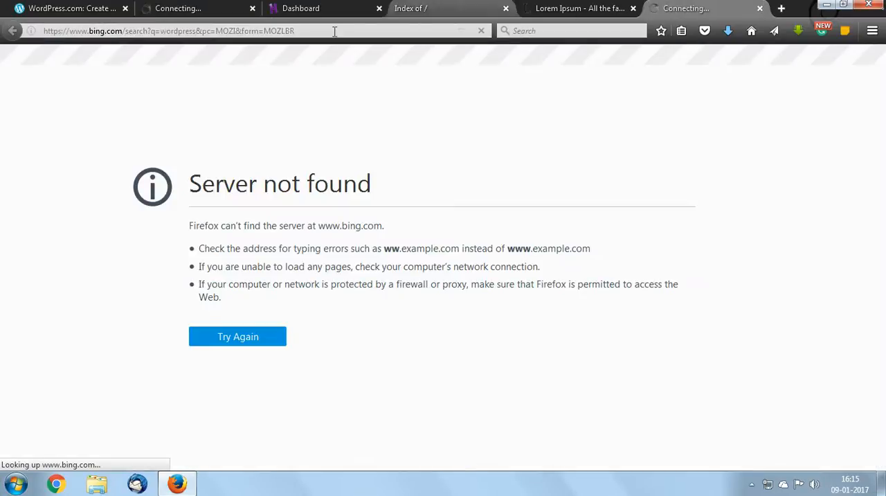
left_click(215, 13)
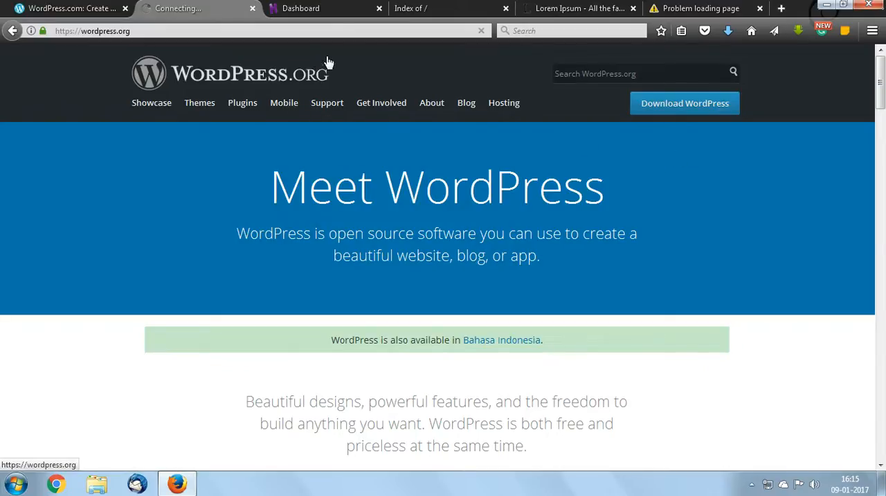
Minimise the browser and open the "new wordpress" folder inside Web Items on New Volume (G:)
left_click(827, 5)
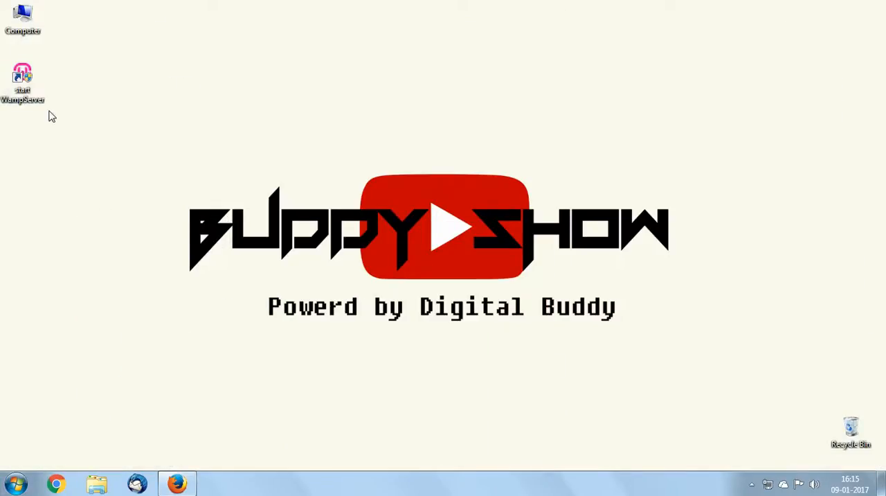
left_click(185, 488)
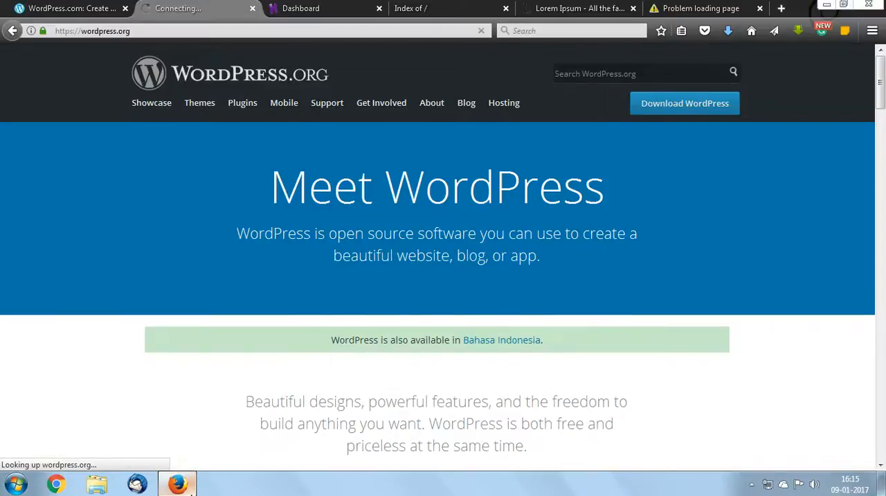
left_click(193, 488)
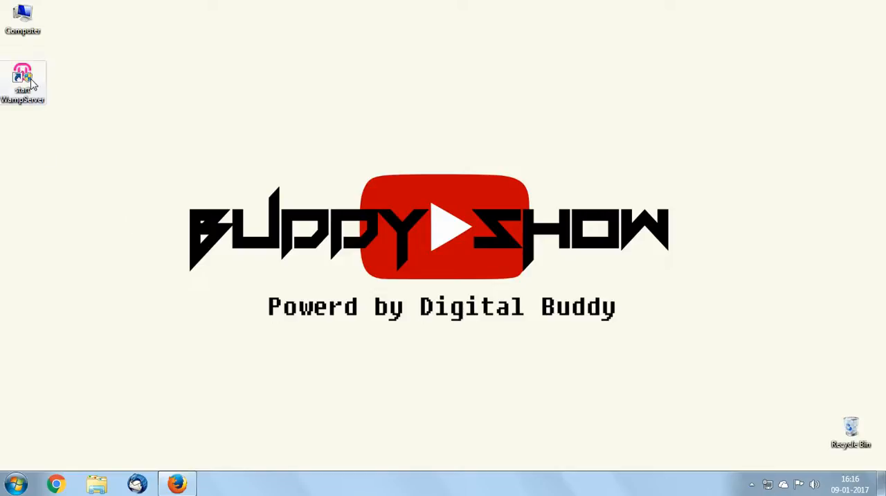
double_click(24, 32)
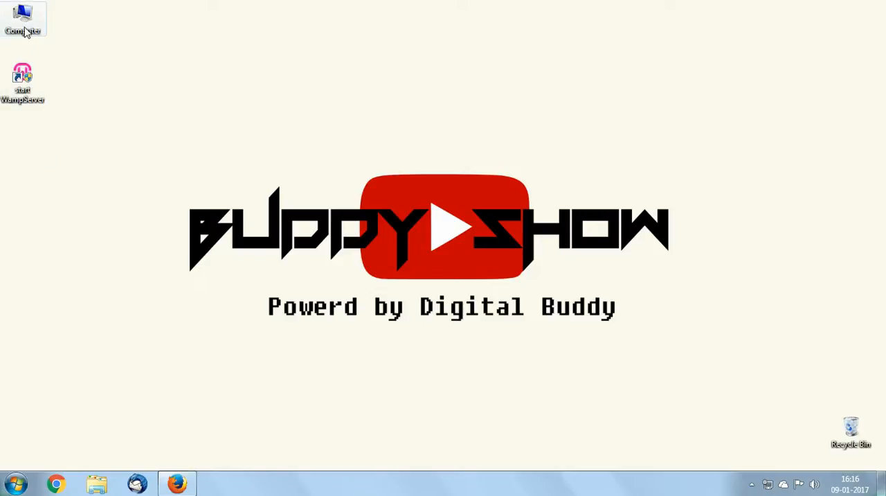
double_click(572, 159)
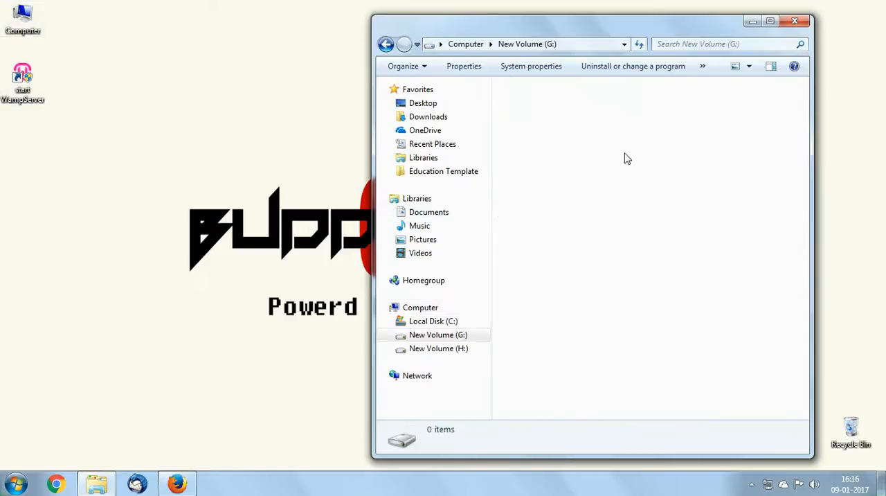
scroll(662, 232, "down", 3)
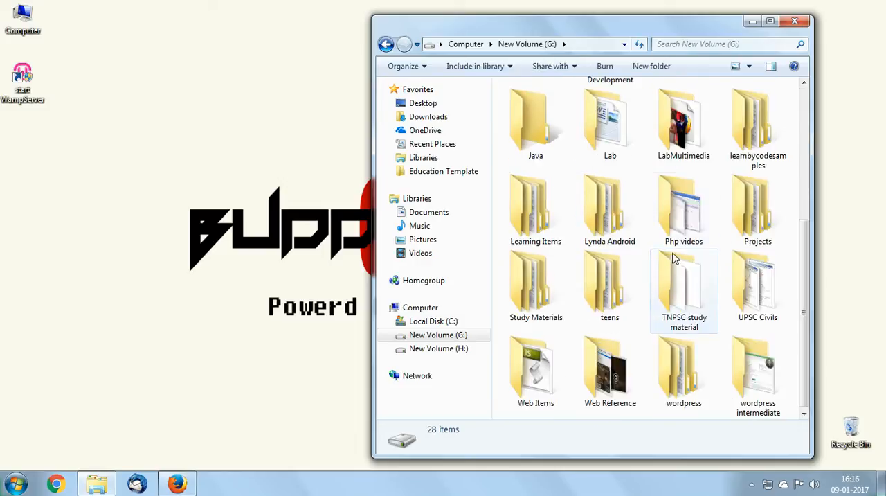
scroll(671, 235, "up", 3)
scroll(668, 238, "down", 3)
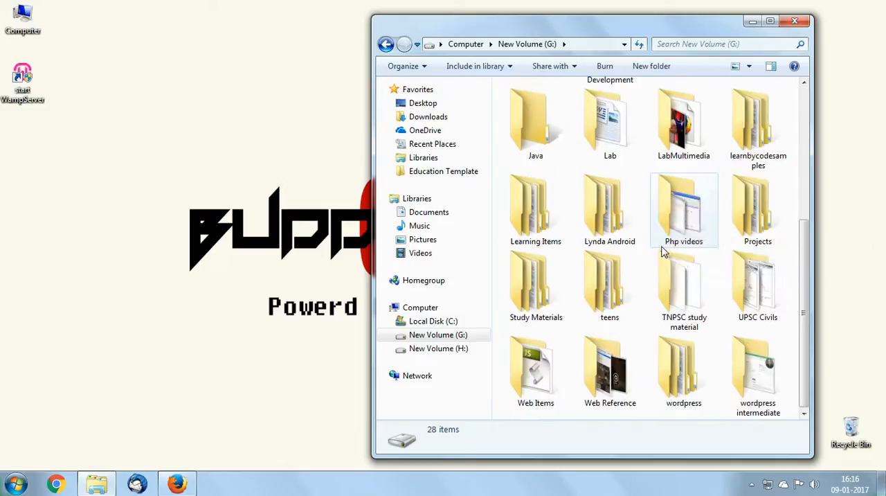
left_click(680, 201)
key("w")
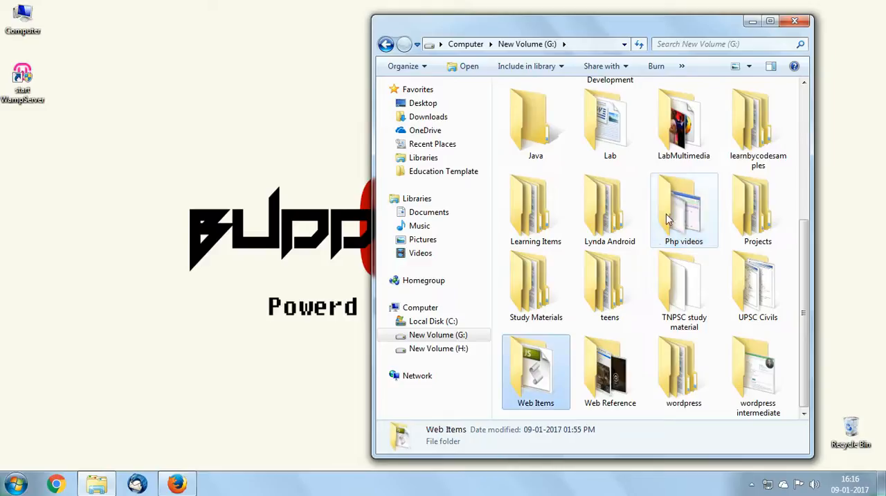
double_click(526, 388)
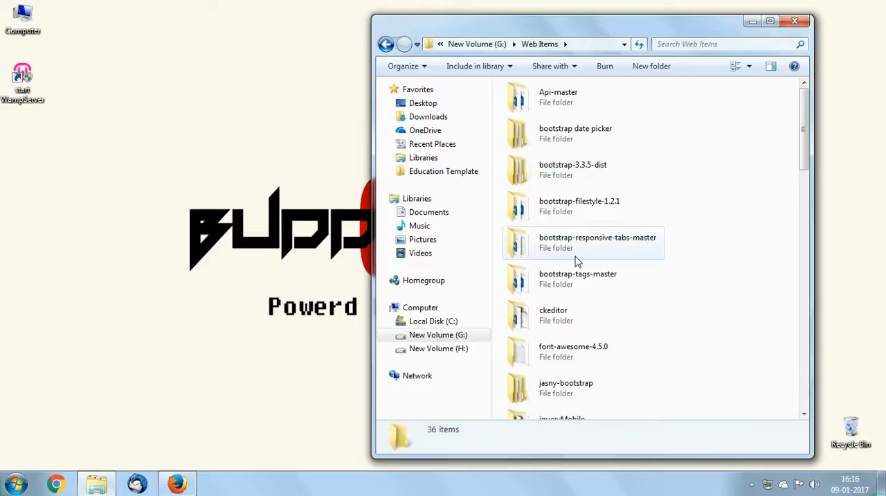
key("n")
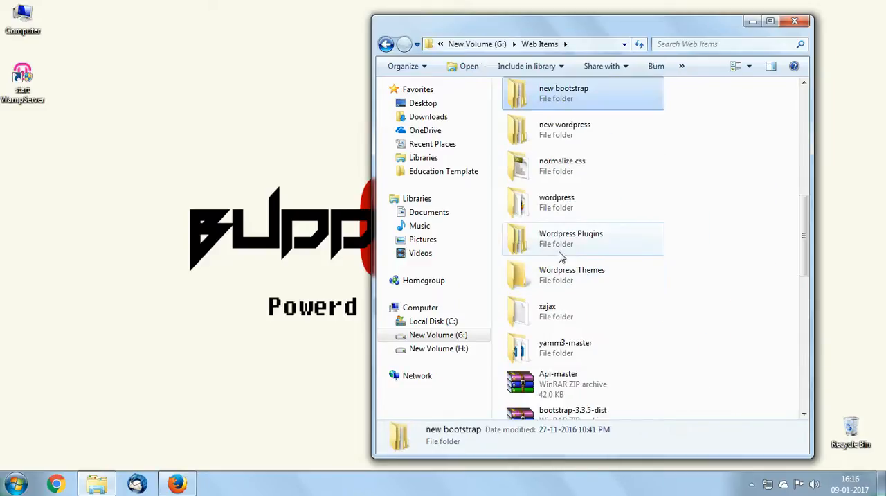
double_click(554, 144)
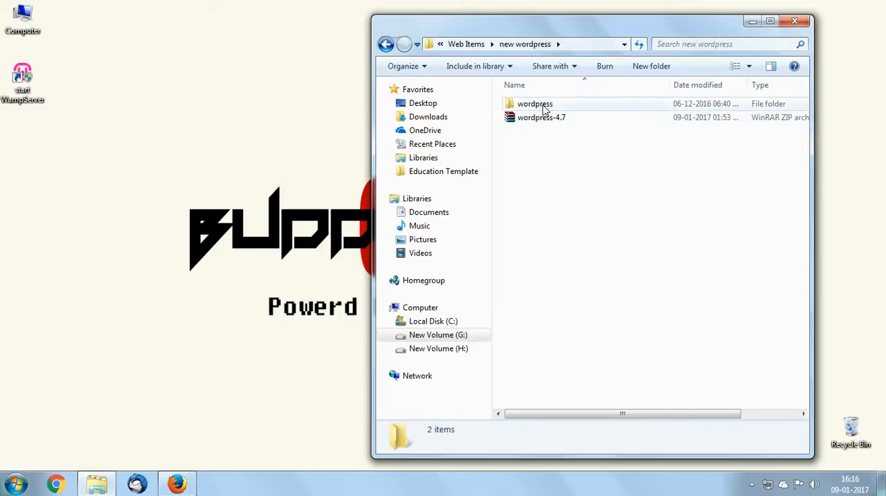
Start WampServer from its desktop shortcut
left_click(302, 216)
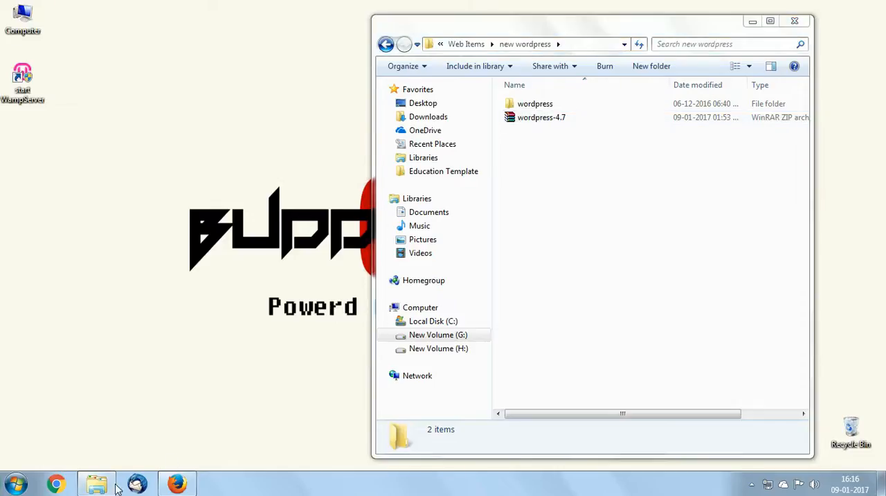
mouse_move(113, 489)
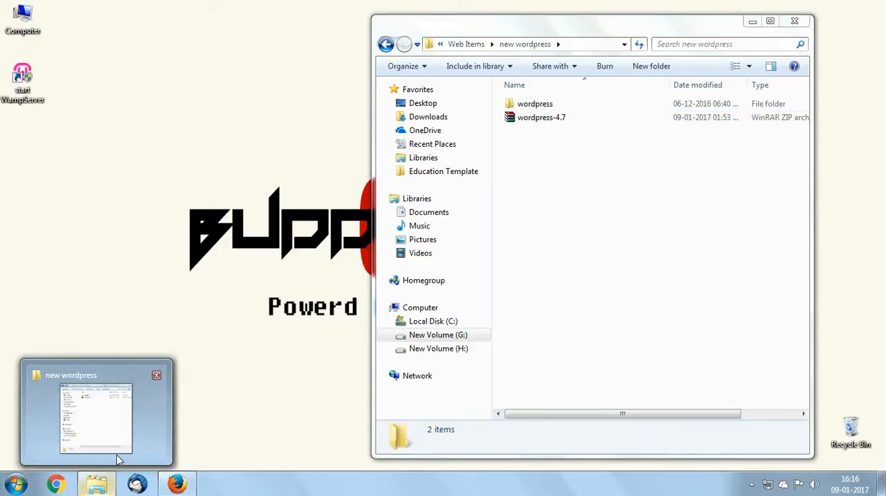
left_click(20, 96)
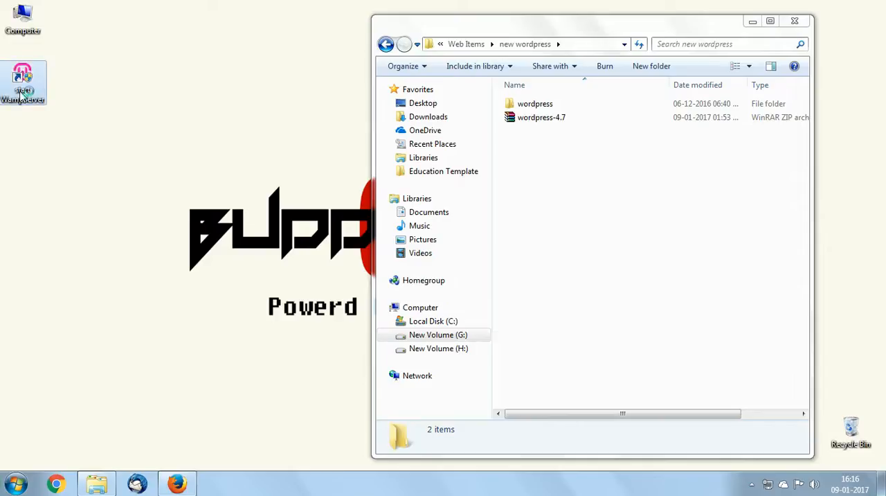
double_click(21, 96)
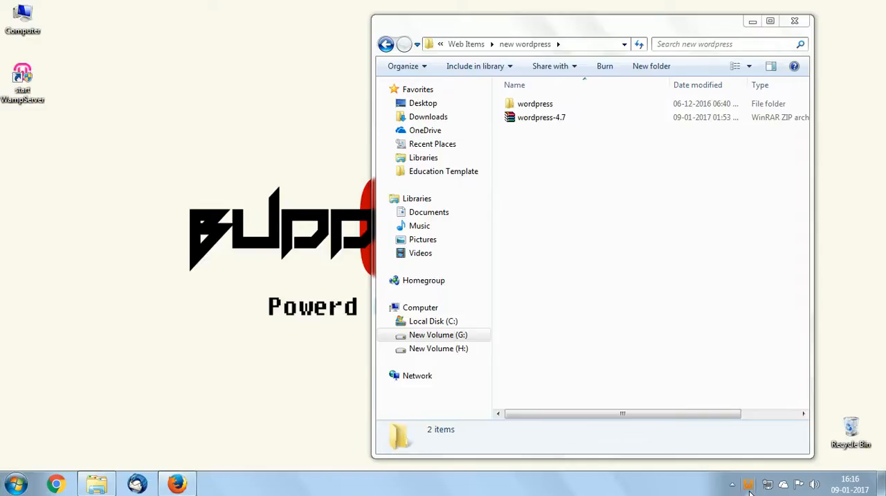
Return the Firefox page to the WordPress.org homepage and minimise the browser
left_click(178, 484)
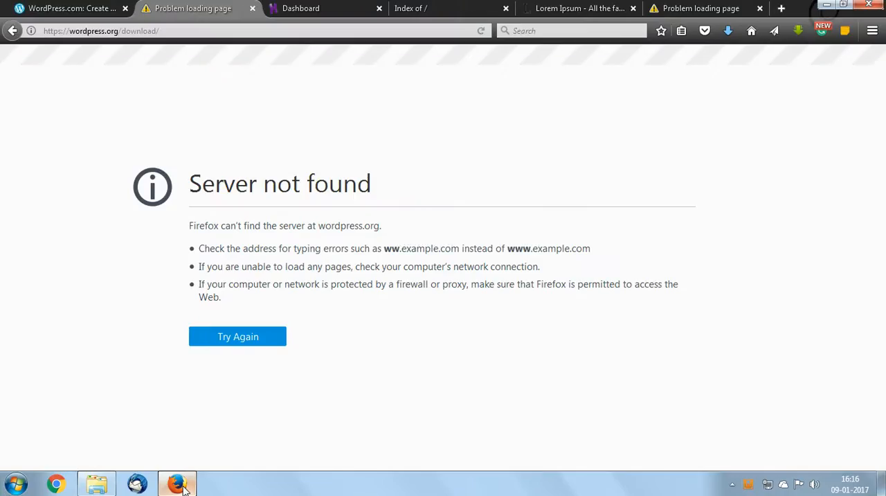
left_click(12, 32)
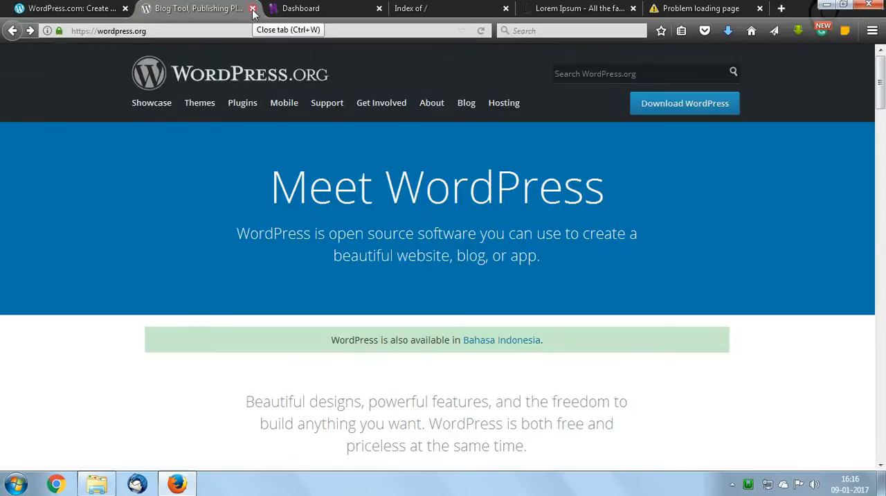
left_click(828, 5)
Open the wamp\www folder on Local Disk (C:) in a second Explorer window beside the "new wordpress" folder
double_click(22, 13)
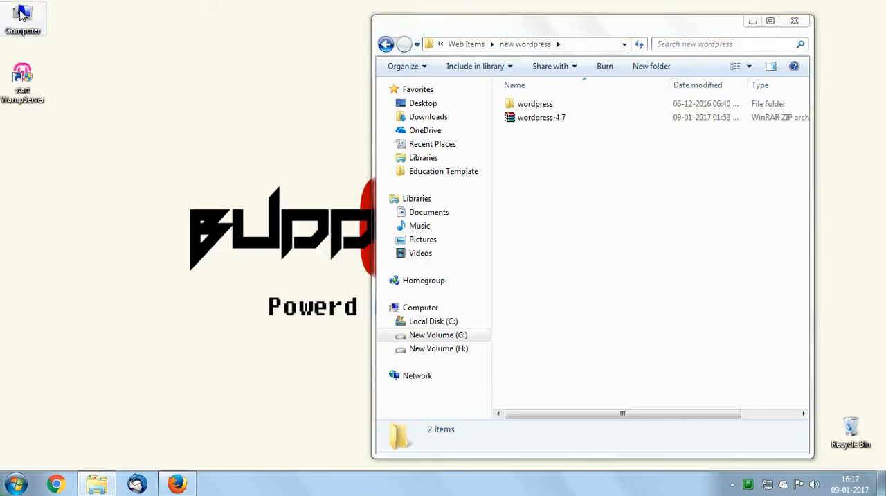
left_click_drag(588, 20, 202, 18)
double_click(211, 96)
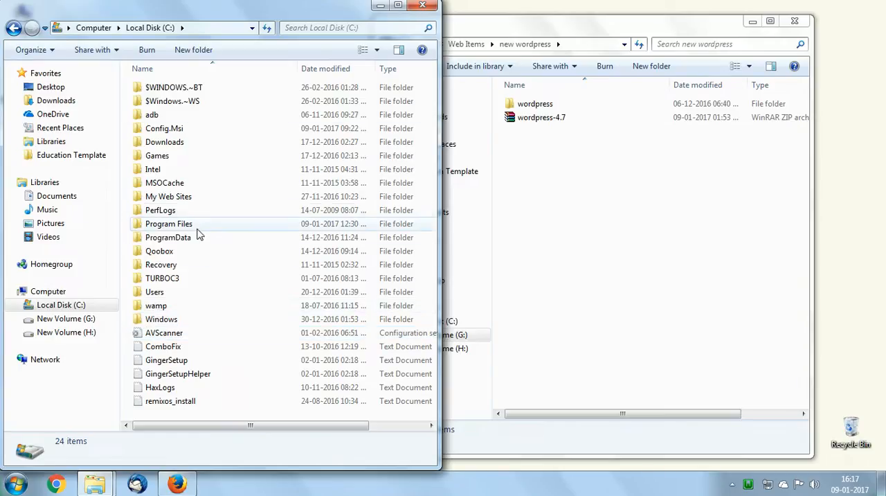
left_click(152, 310)
double_click(153, 311)
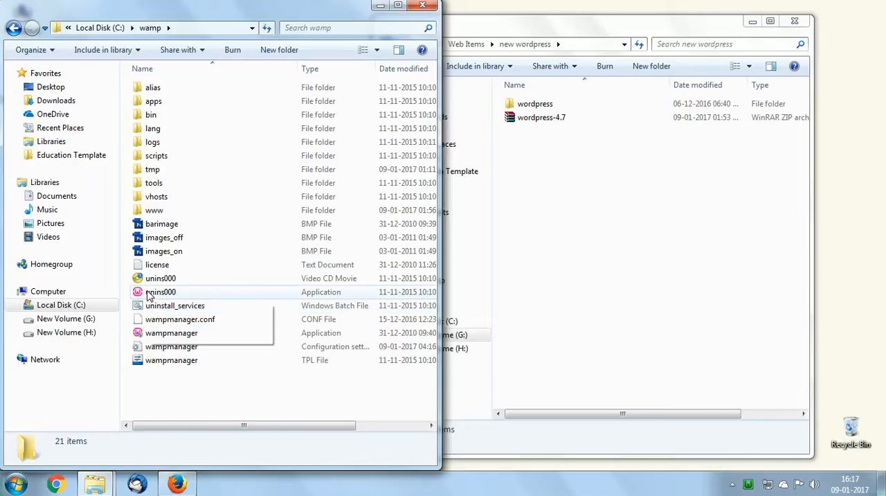
double_click(153, 211)
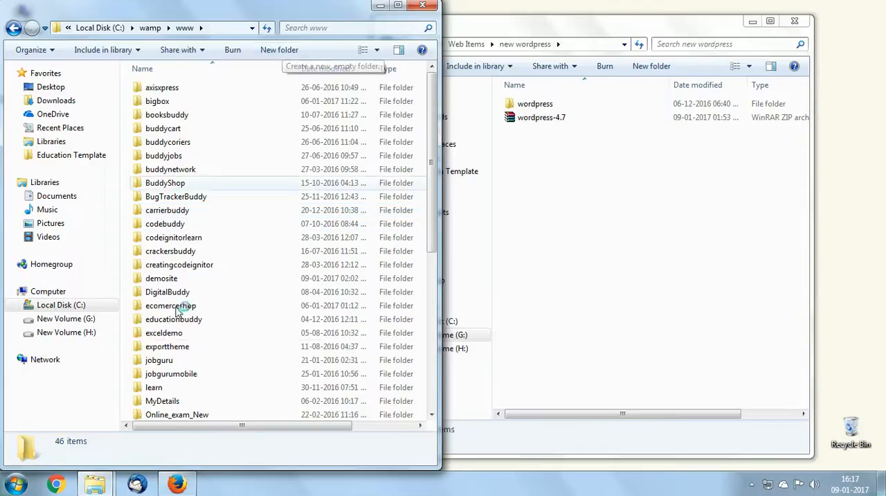
scroll(207, 208, "down", 7)
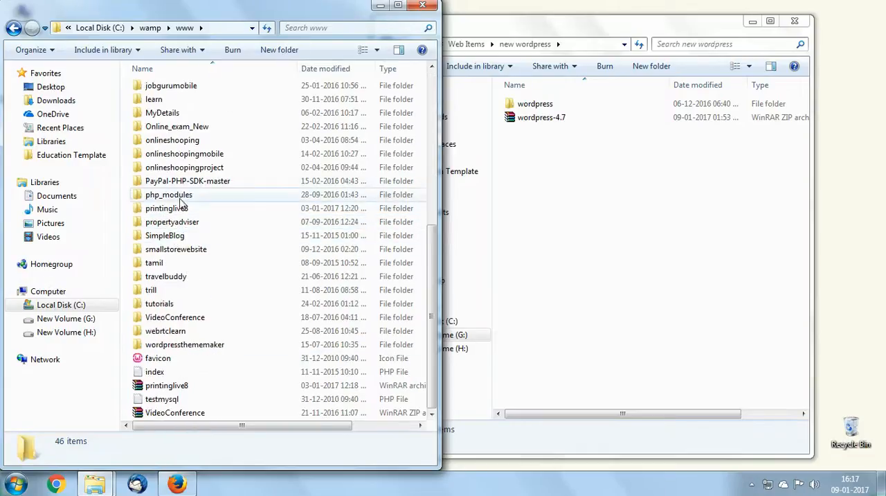
Create a folder named buddyshowwordpress in the wamp\www folder
scroll(179, 385, "up", 7)
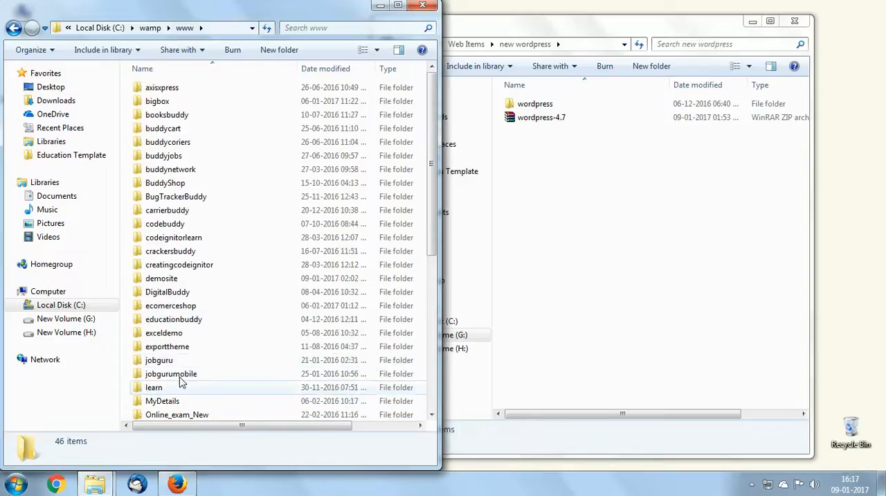
left_click(282, 56)
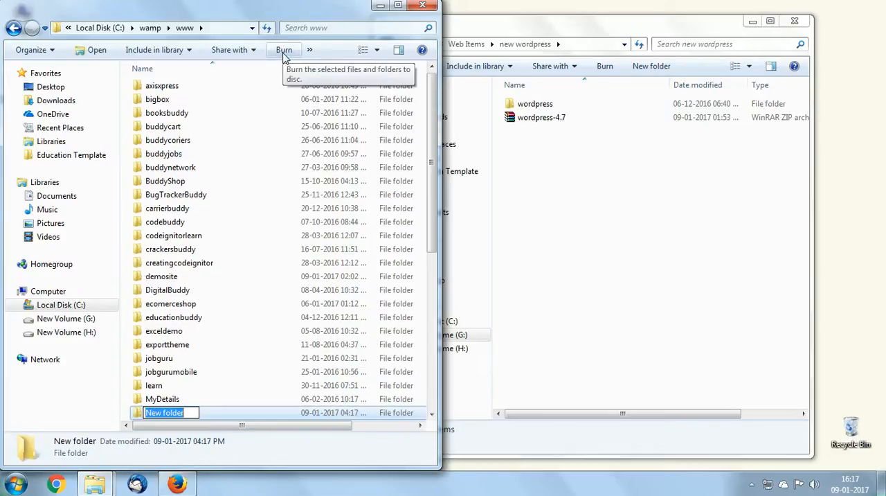
key("BackSpace")
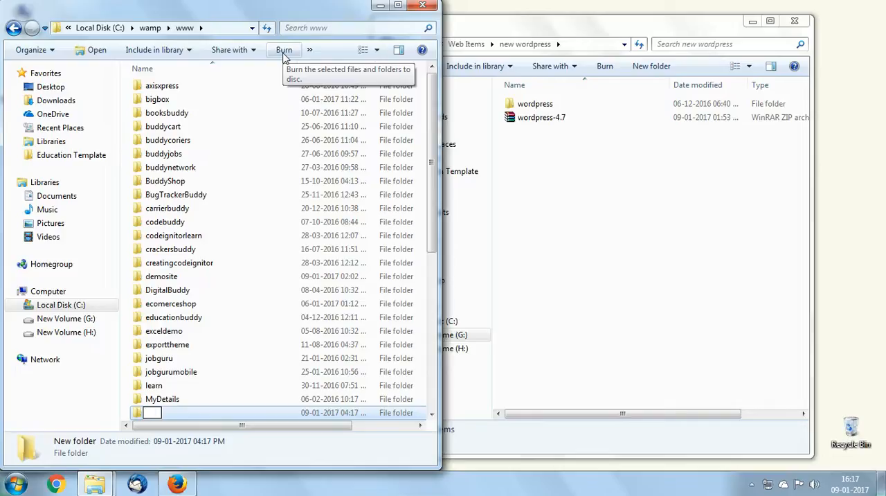
type("buddysho")
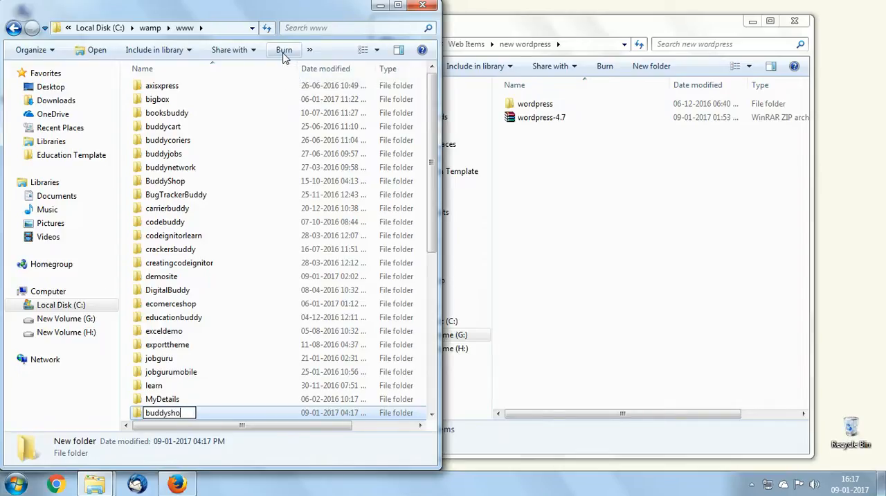
type("wwordpress")
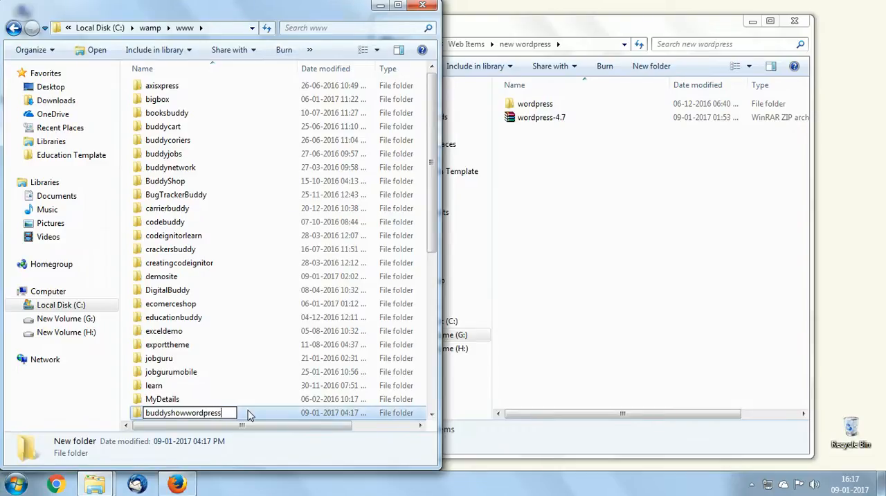
left_click(249, 413)
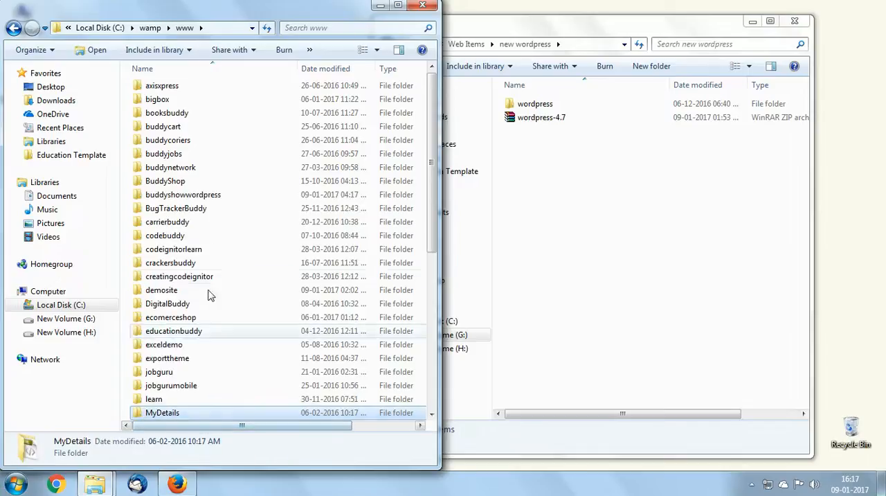
Copy the name of the buddyshowwordpress folder without changing it, and return to the "new wordpress" window
left_click(223, 197)
right_click(223, 196)
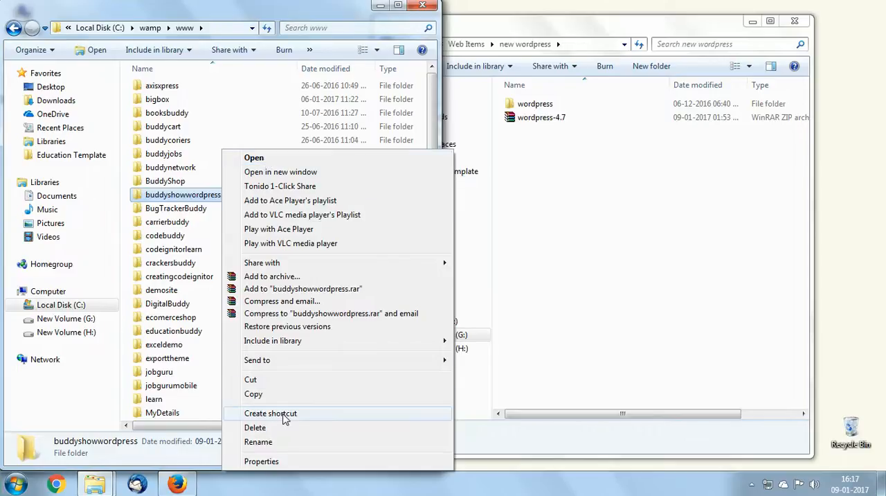
left_click(289, 441)
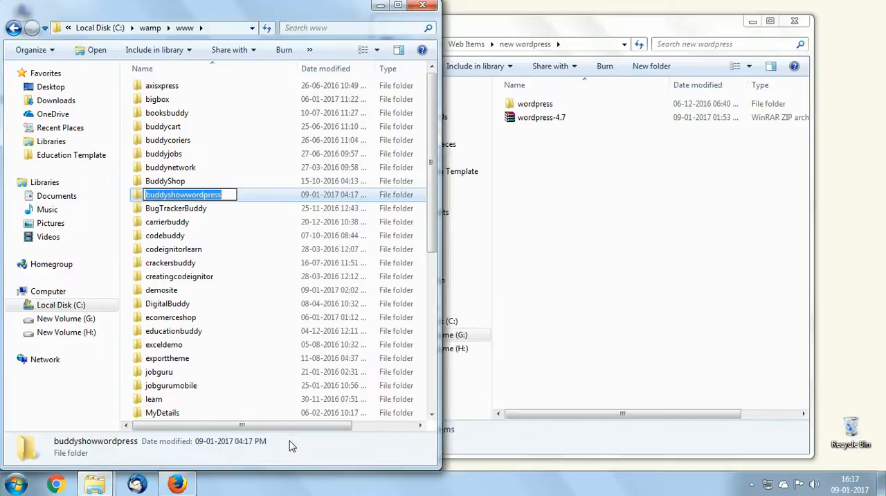
left_click(616, 388)
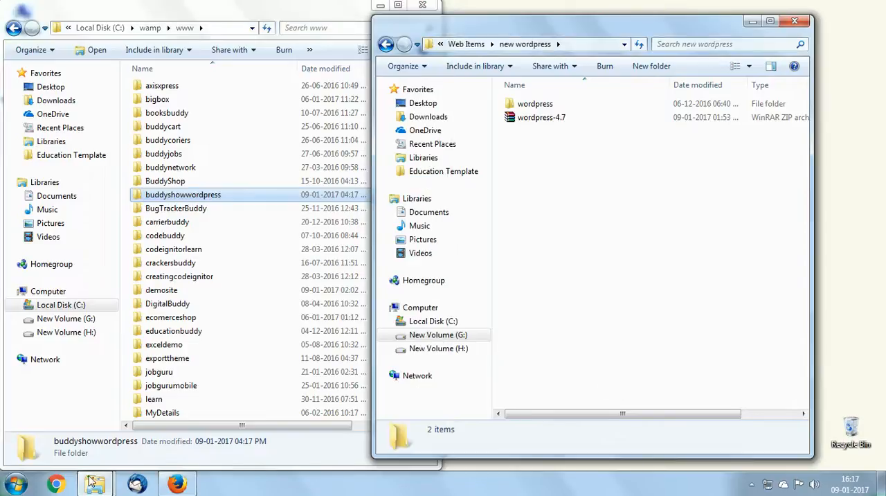
Switch to Firefox and open localhost/ in a new browser tab
left_click(181, 485)
left_click(365, 7)
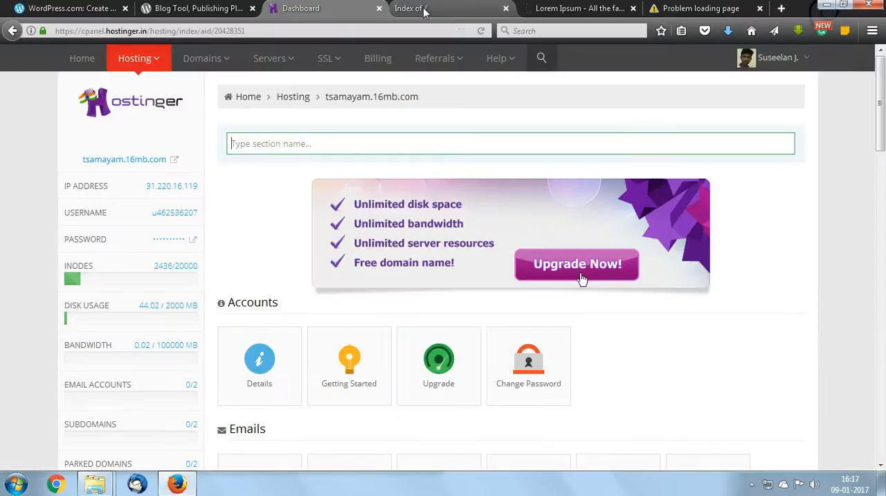
left_click(426, 8)
left_click(619, 7)
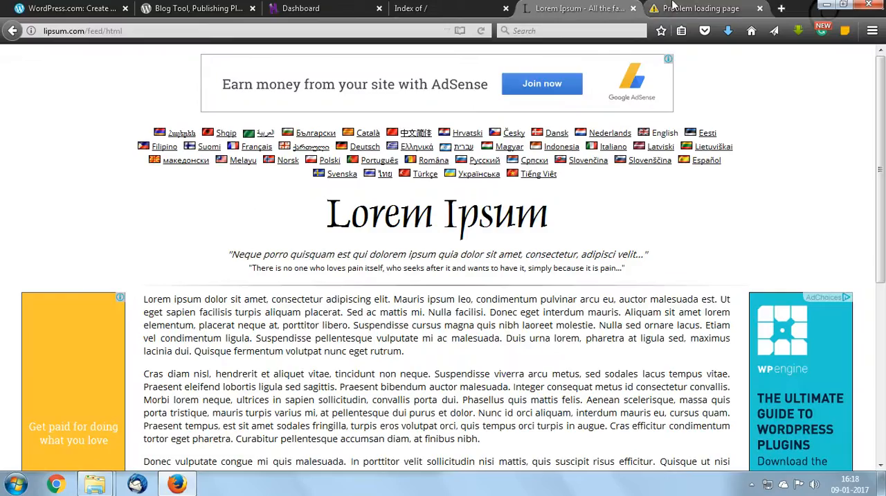
left_click(781, 9)
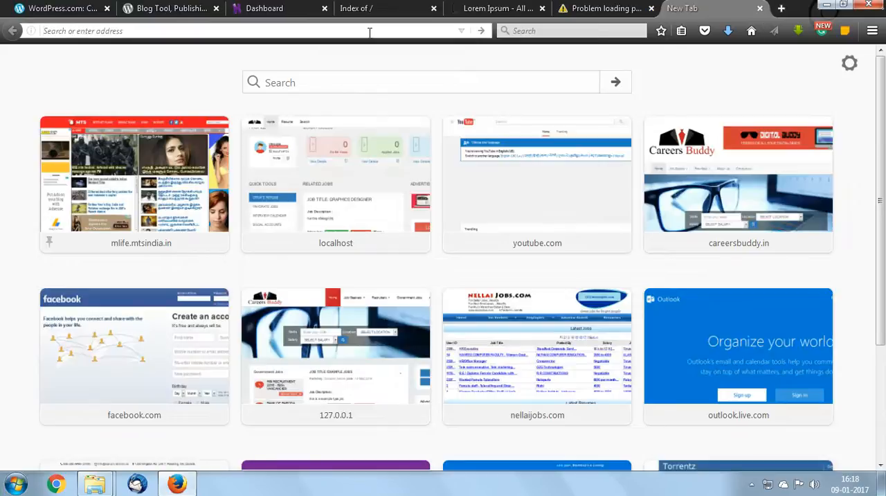
type("localhost/")
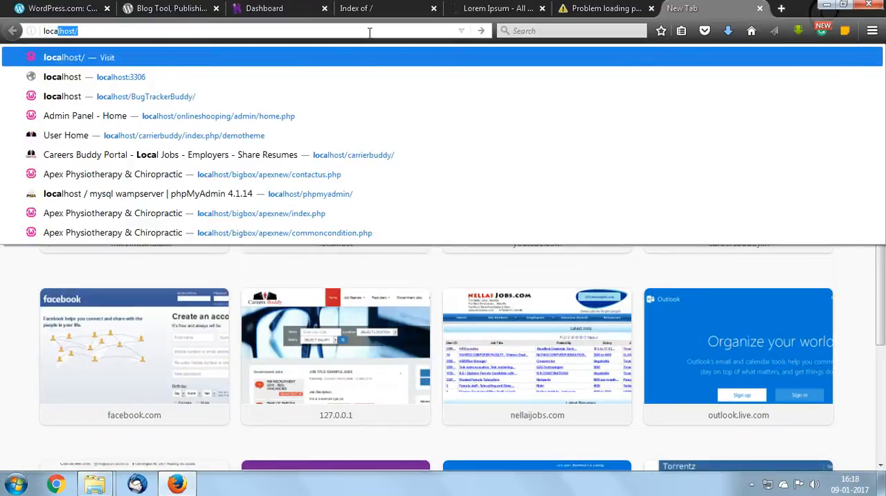
key("Right")
key("Return")
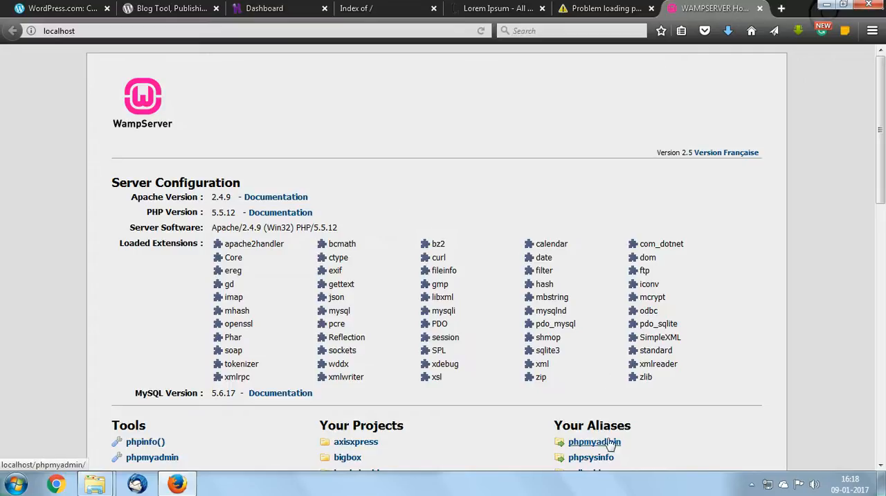
Check the WampServer status among the hidden notification icons, and open the phpmyadmin alias in a new tab
left_click(752, 484)
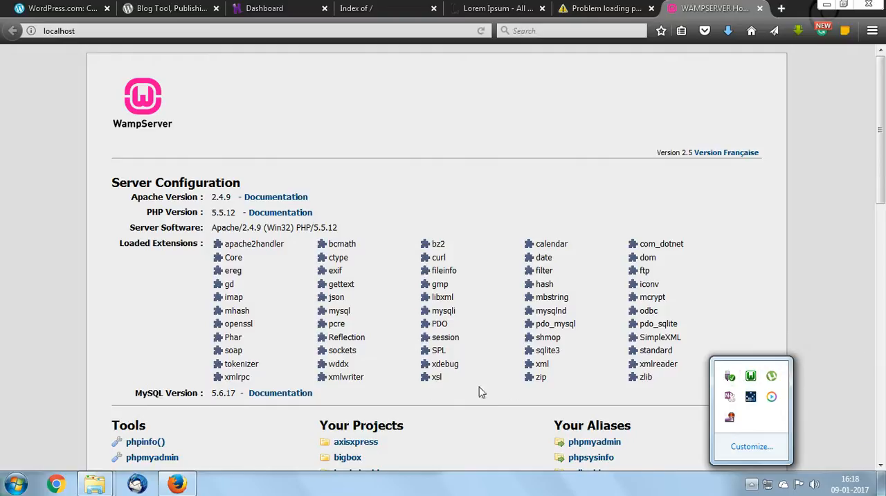
left_click(791, 247)
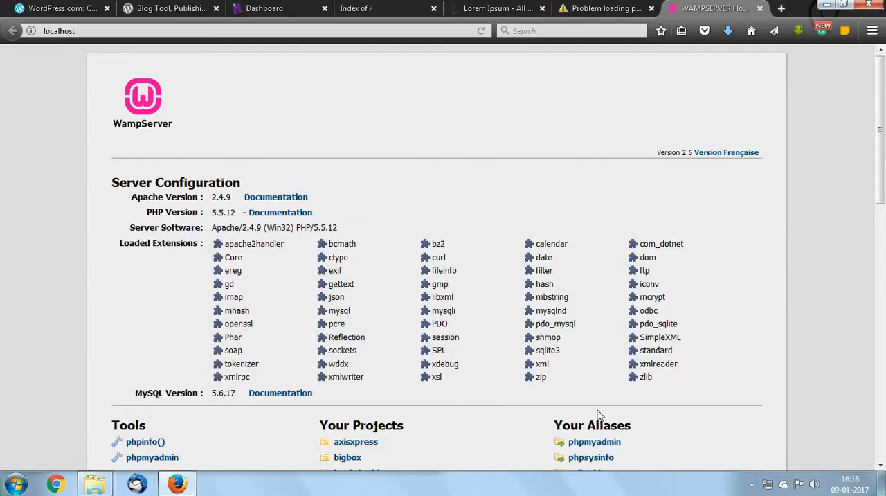
scroll(600, 417, "down", 2)
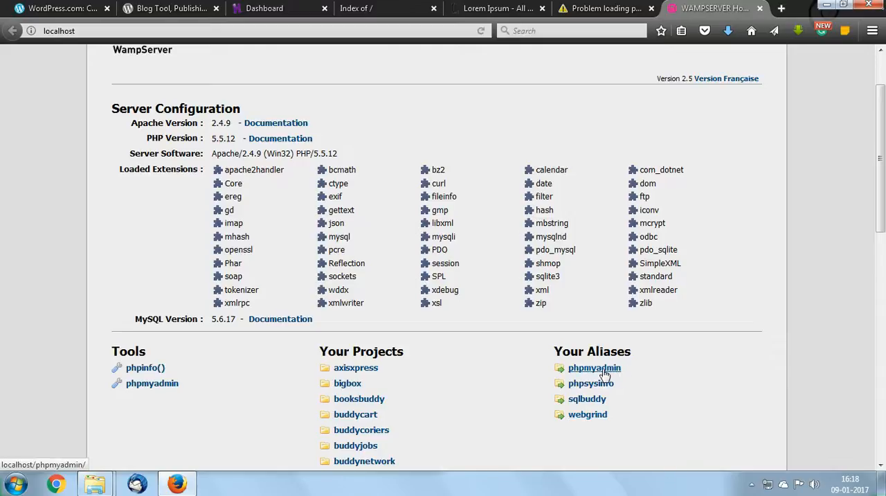
right_click(606, 369)
left_click(663, 208)
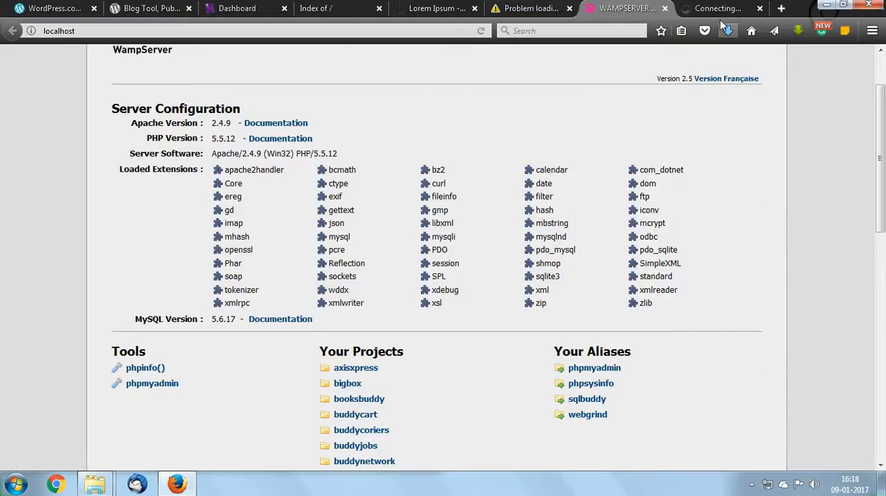
Close the failed-loading, WordPress.org, WordPress.com, "Index of /" and Lorem Ipsum tabs
left_click(569, 8)
left_click(436, 10)
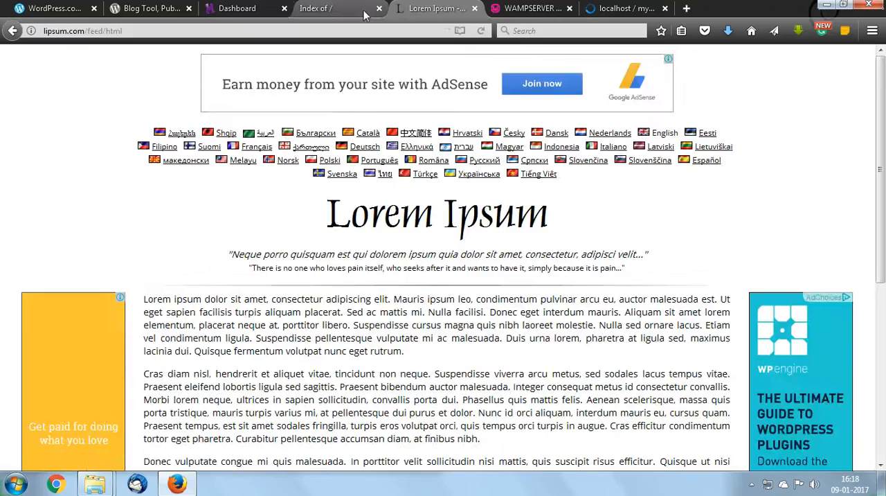
left_click(308, 10)
left_click(151, 9)
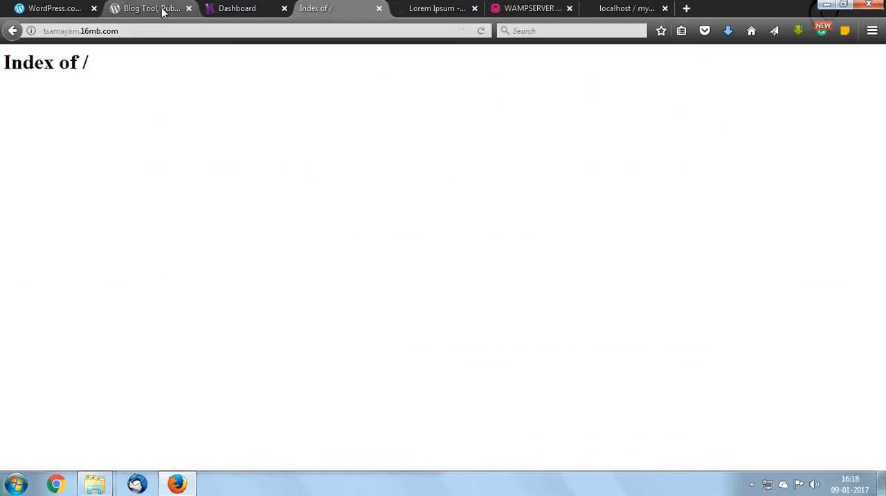
left_click(188, 8)
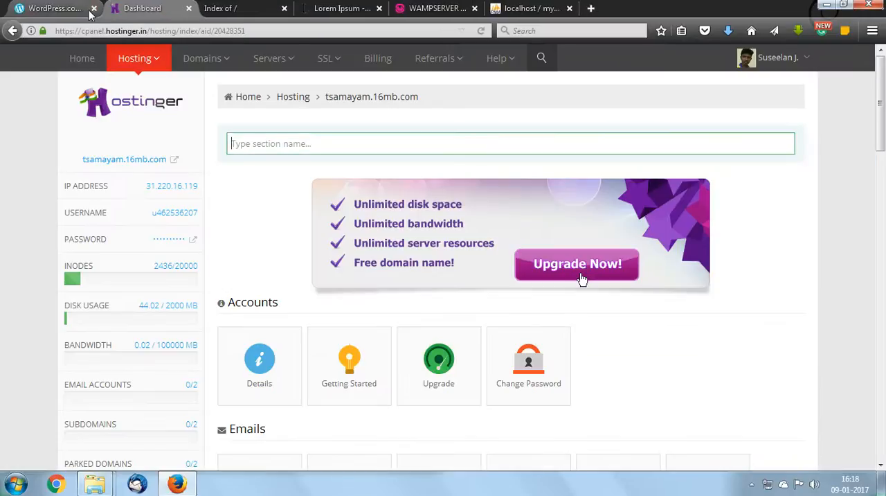
left_click(93, 10)
left_click(149, 9)
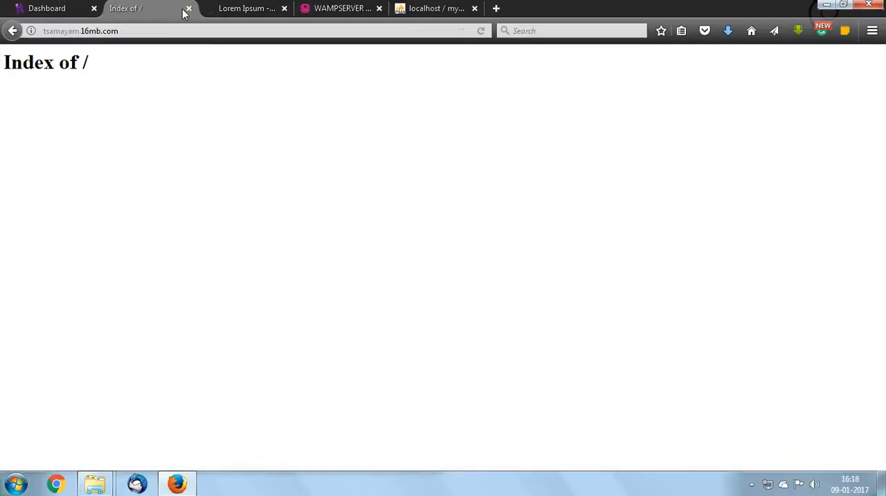
left_click(188, 9)
left_click(189, 9)
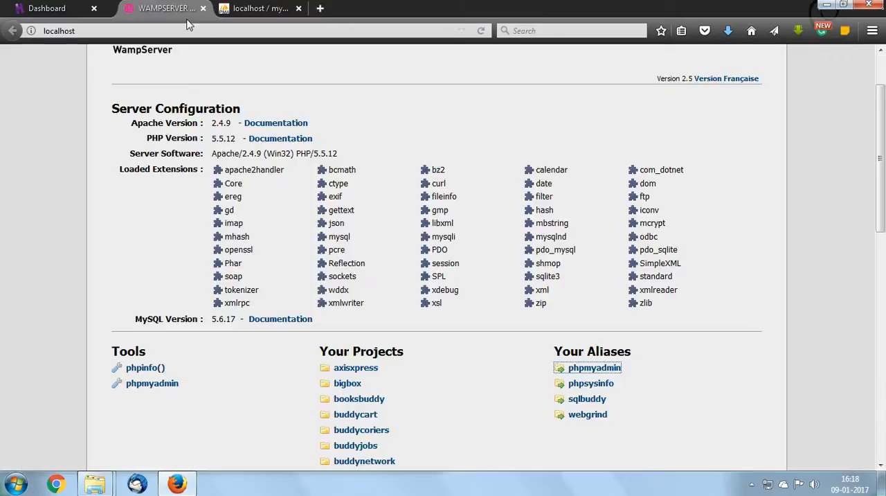
Examine the phpMyAdmin start page and the Your Projects list on the WampServer homepage
left_click(244, 15)
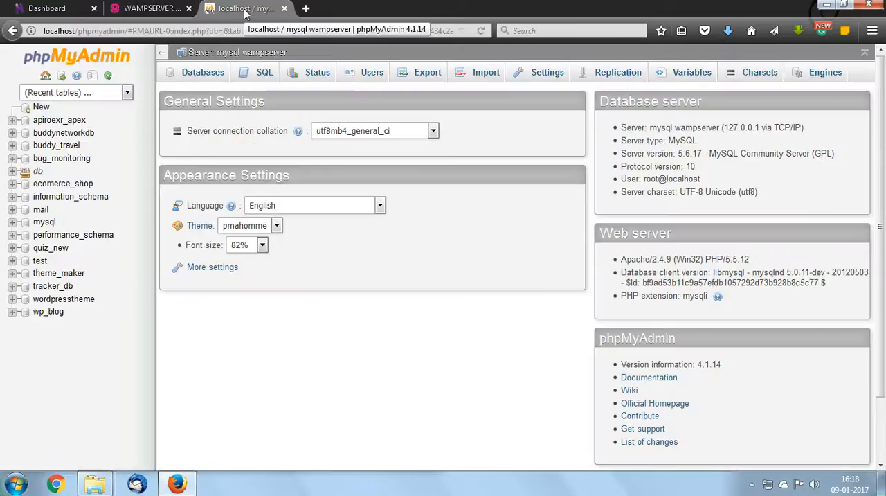
left_click(191, 12)
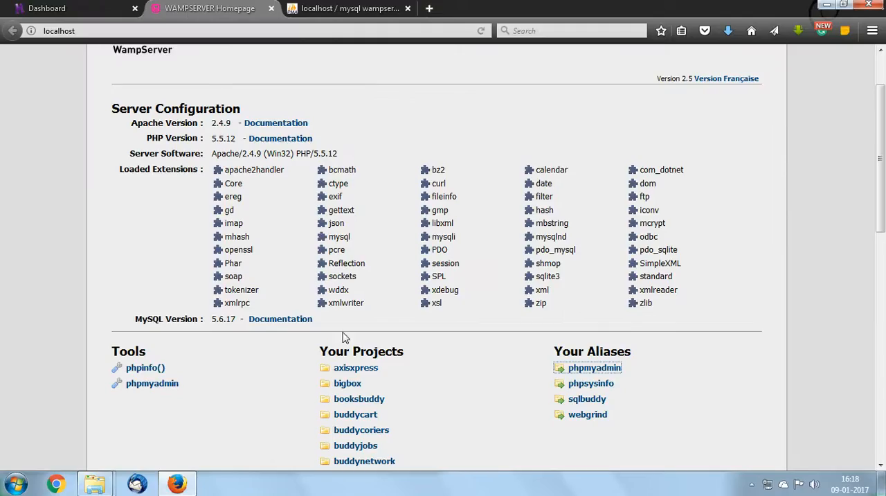
scroll(345, 337, "down", 3)
scroll(388, 339, "down", 2)
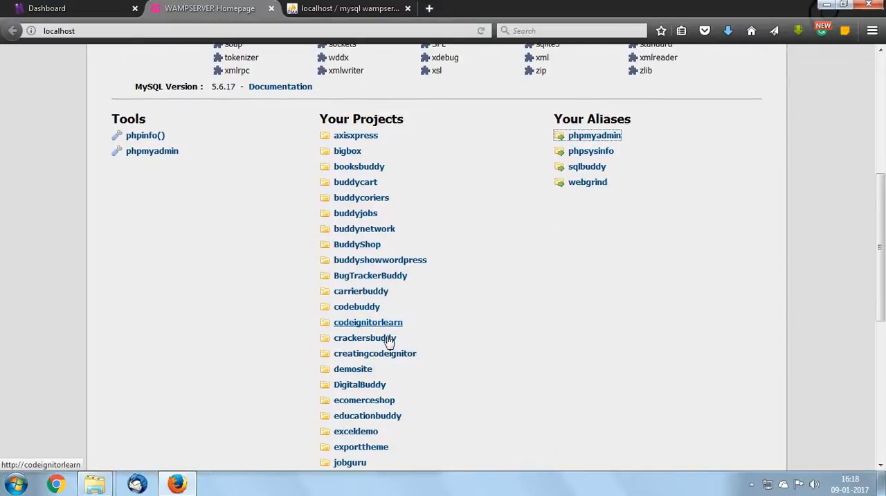
scroll(388, 356, "down", 2)
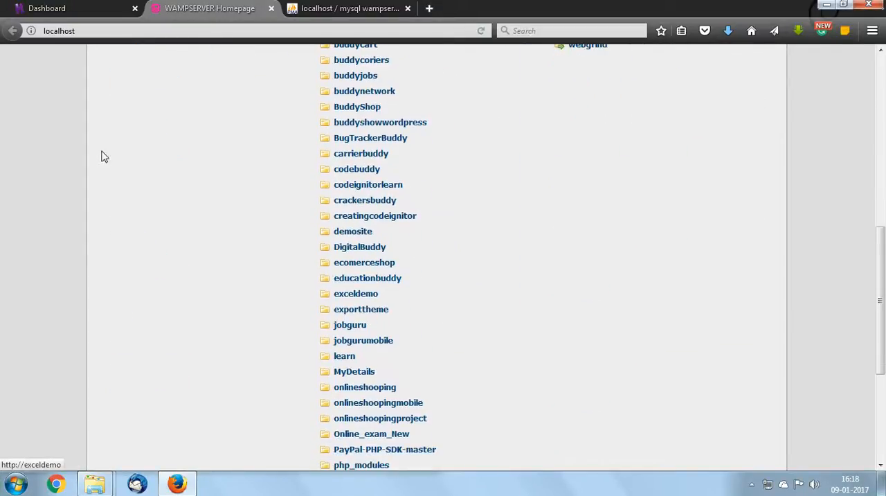
left_click(128, 29)
double_click(128, 29)
left_click(128, 28)
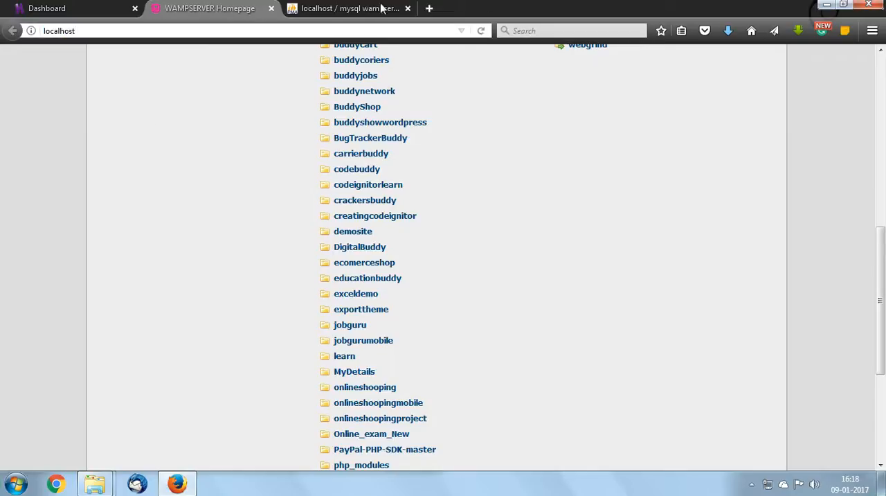
left_click(323, 7)
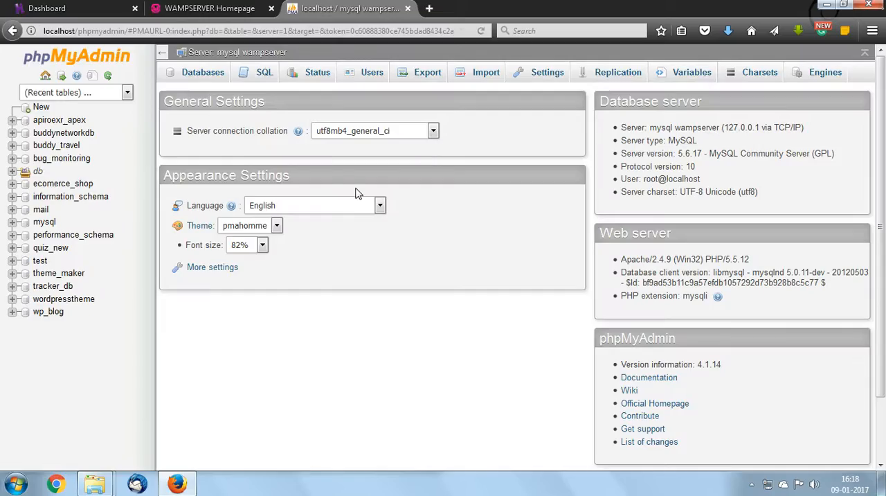
left_click(238, 9)
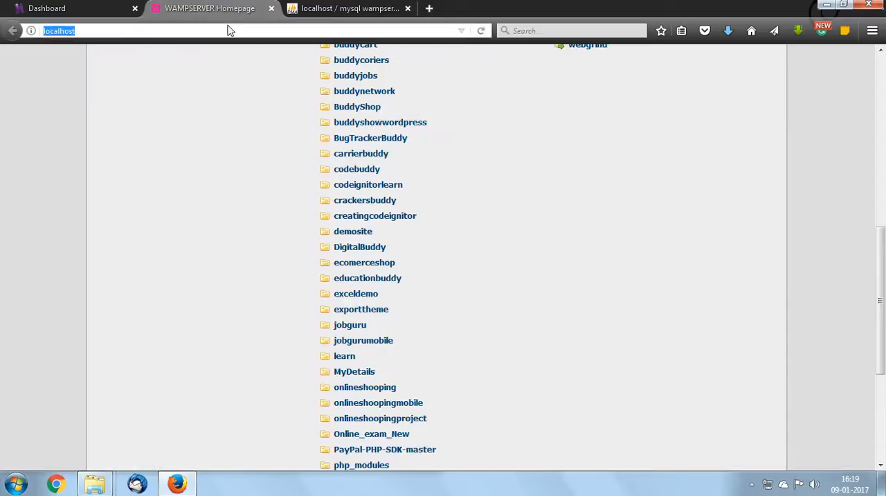
Load localhost/buddyshowwordpress/ in the WampServer homepage tab, using the copied folder name
left_click(229, 30)
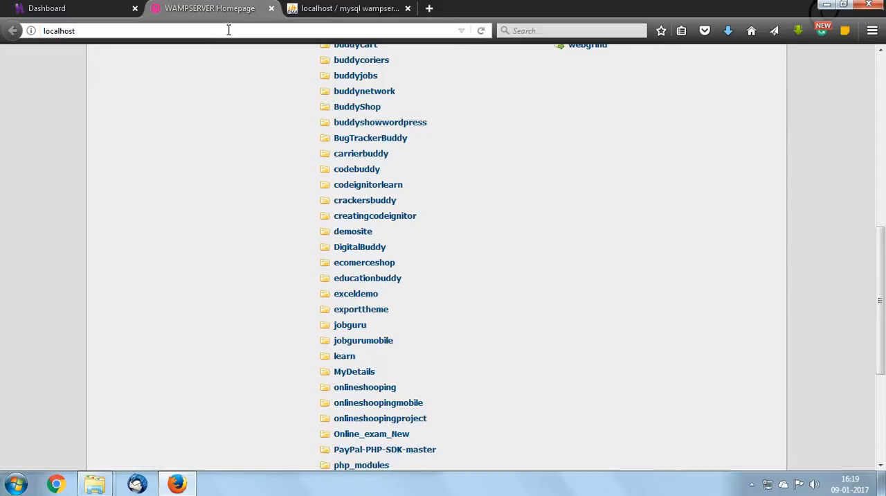
type("/")
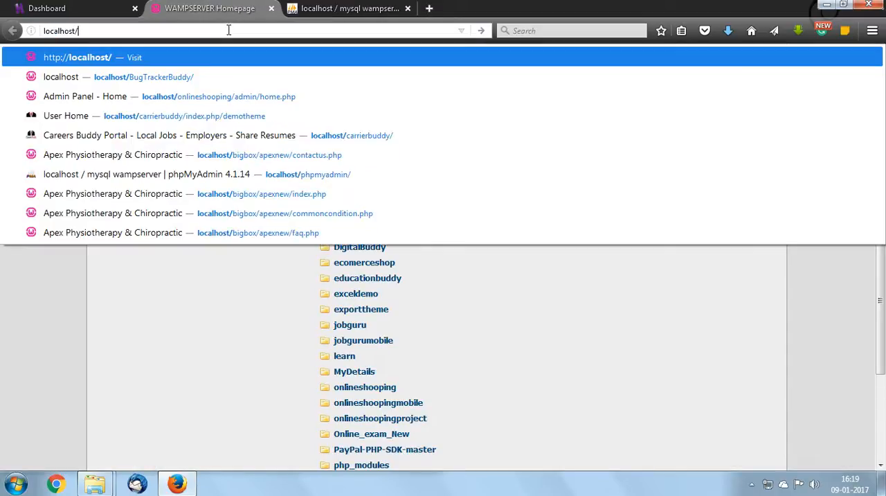
type("buddyshowwordpress")
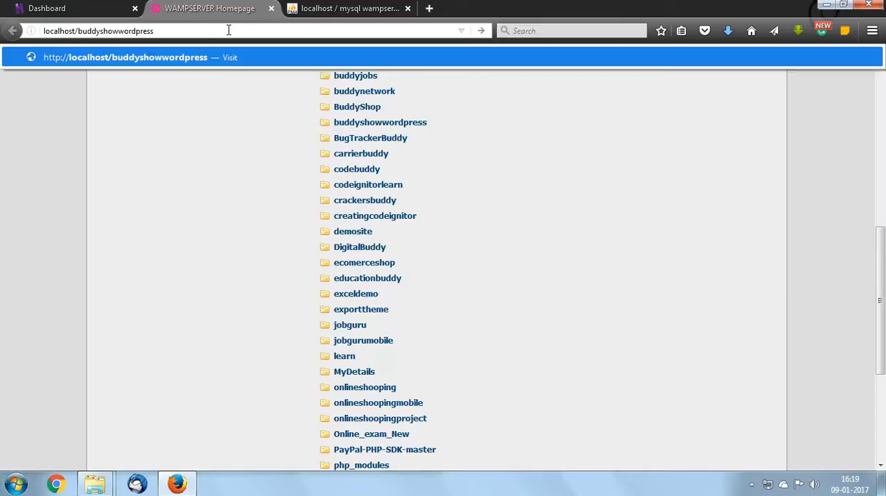
type("/")
key("Return")
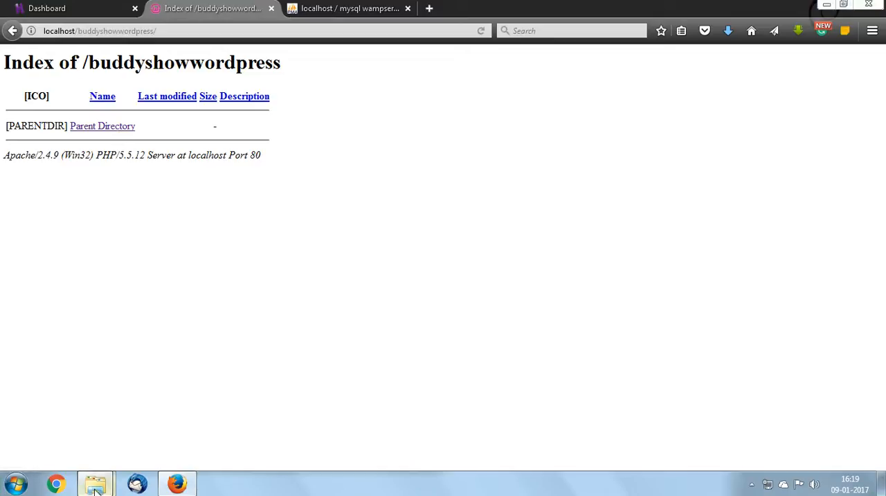
Open the wordpress folder inside new wordpress and copy all of its files and folders
left_click(80, 438)
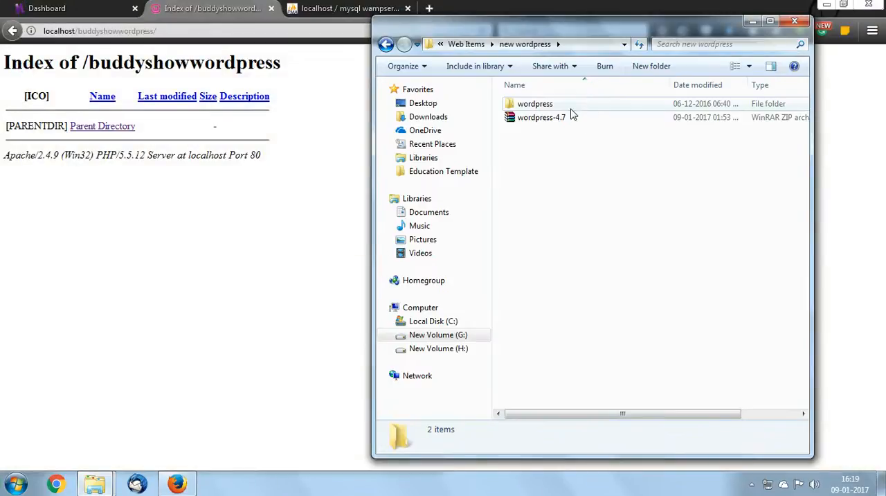
double_click(570, 109)
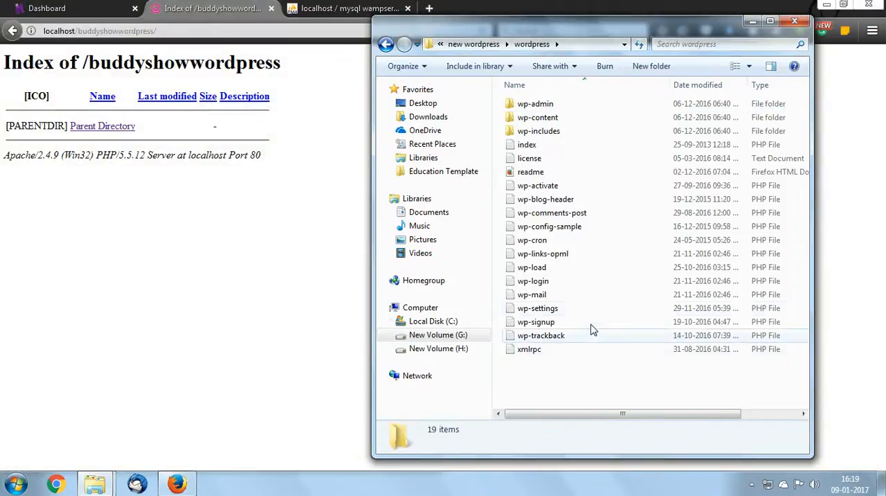
left_click(585, 312)
key("ctrl+a")
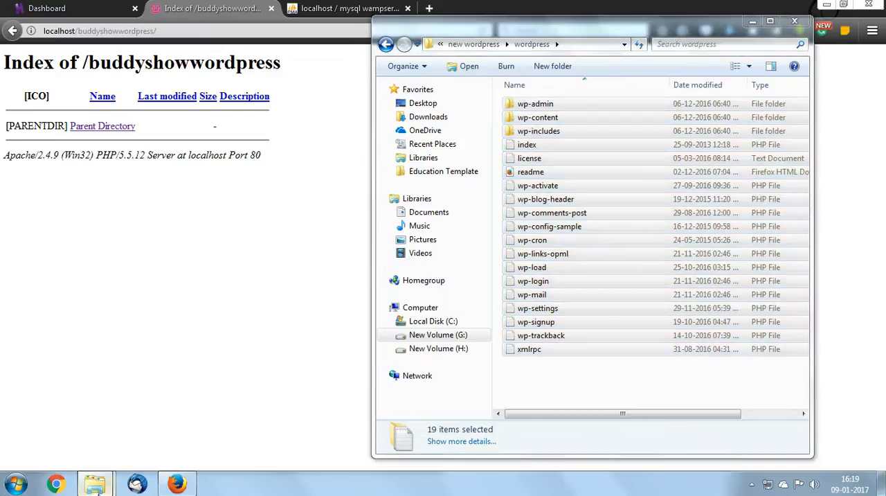
mouse_move(104, 483)
left_click(233, 424)
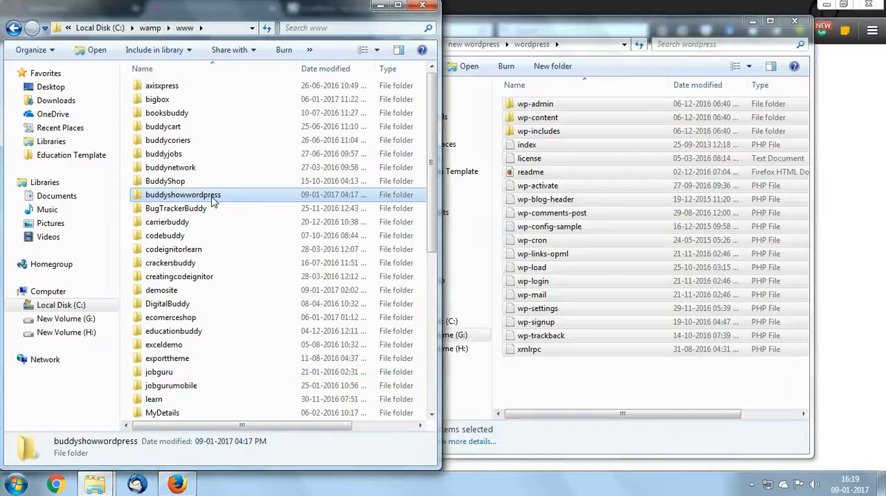
double_click(209, 195)
right_click(215, 202)
left_click(266, 290)
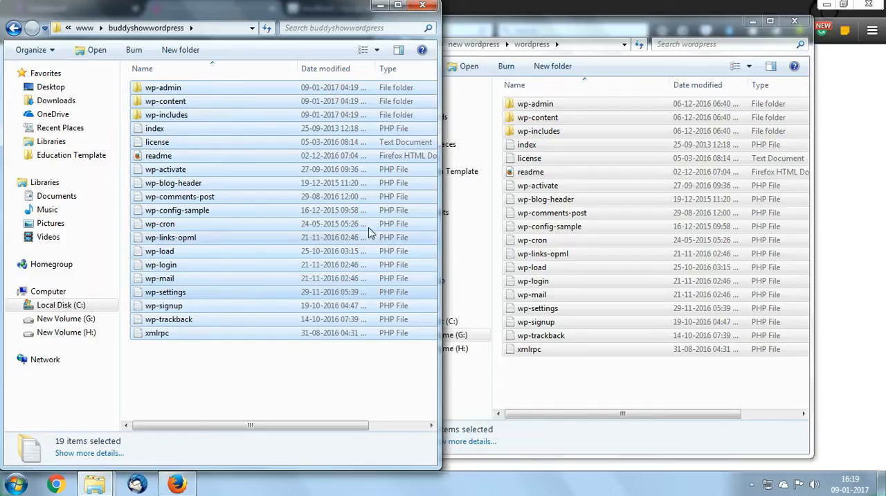
Close both folder windows and load localhost/buddyshowwordpress/ again in the browser
left_click(424, 6)
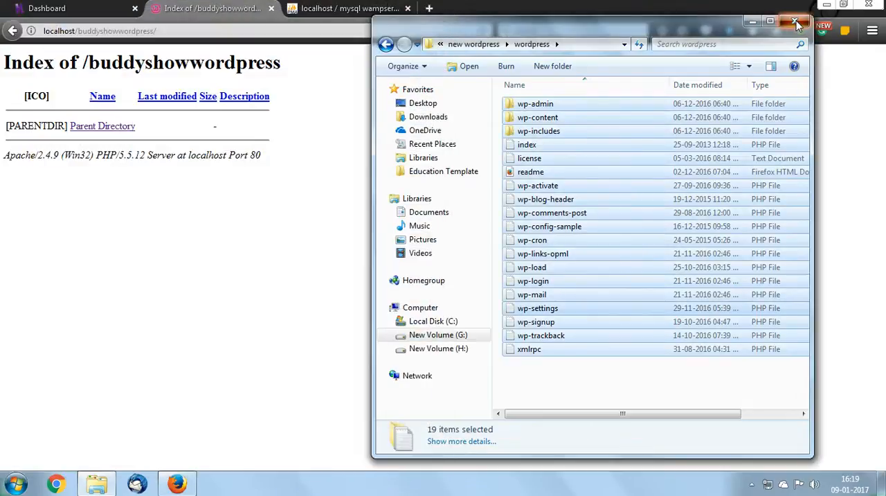
left_click(794, 21)
left_click(285, 31)
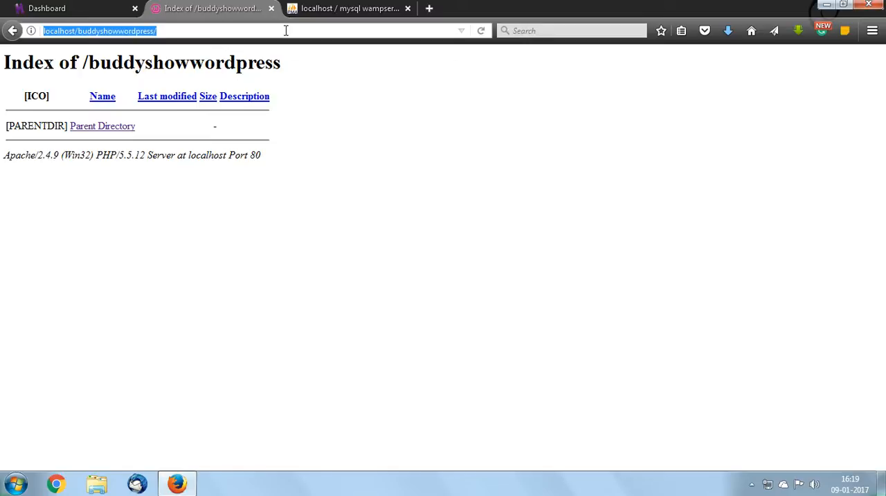
key("Return")
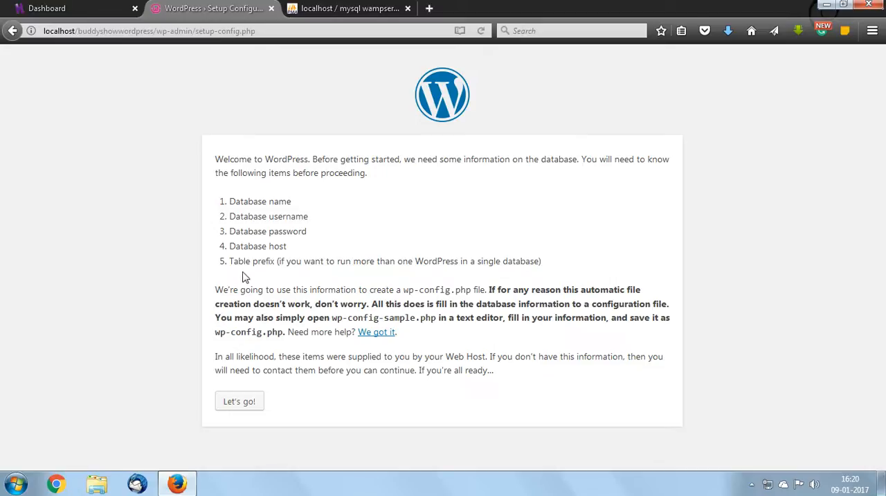
Create a phpMyAdmin database named db_buddyshowwordpress, copy its name, and expand the db group in the database tree
left_click(372, 9)
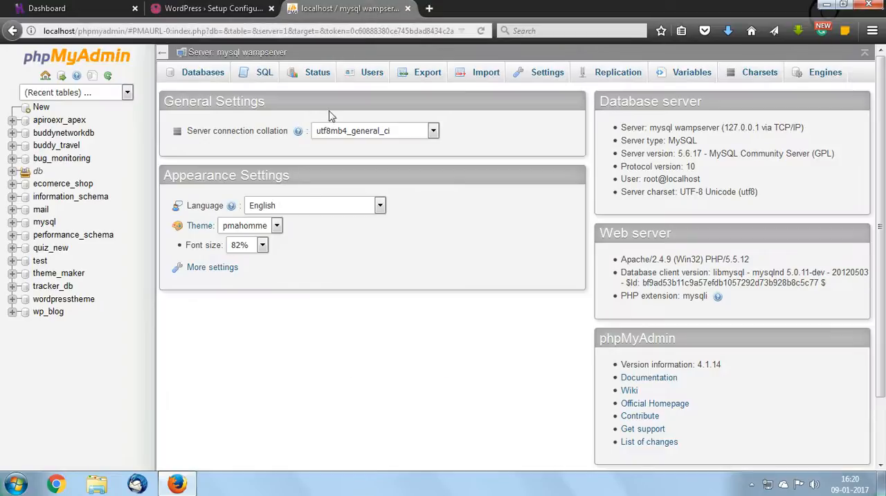
left_click(40, 108)
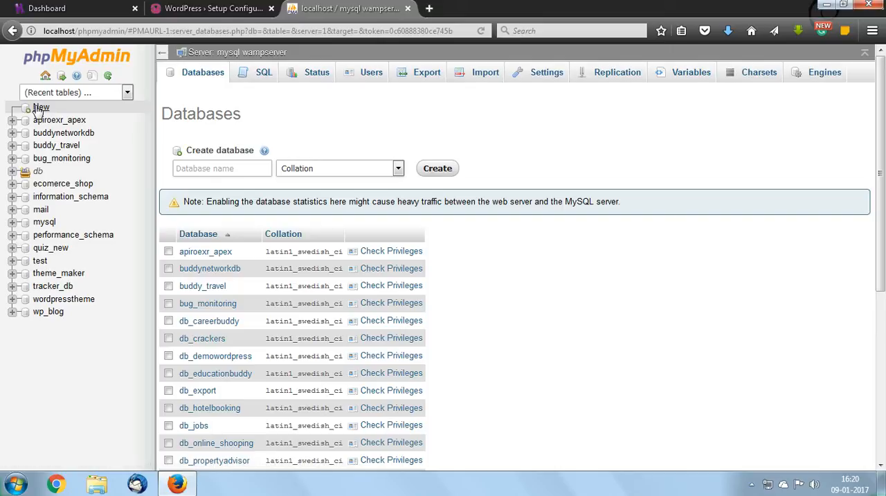
left_click(261, 173)
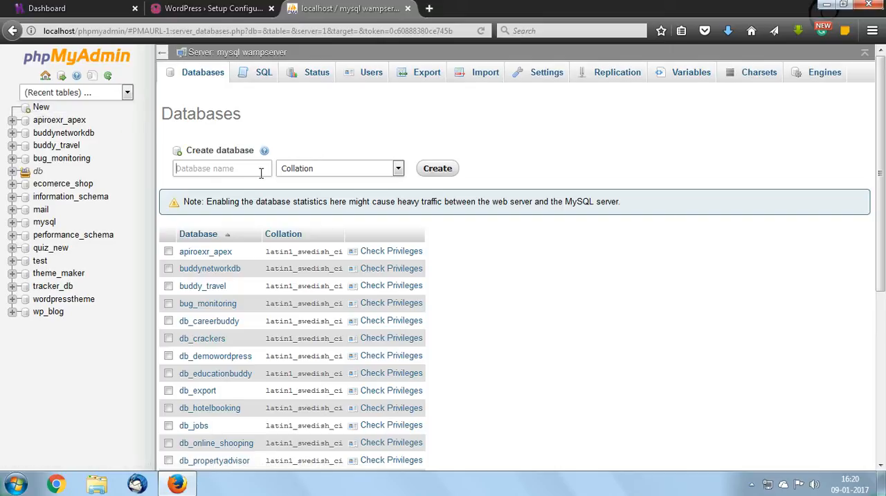
type("db")
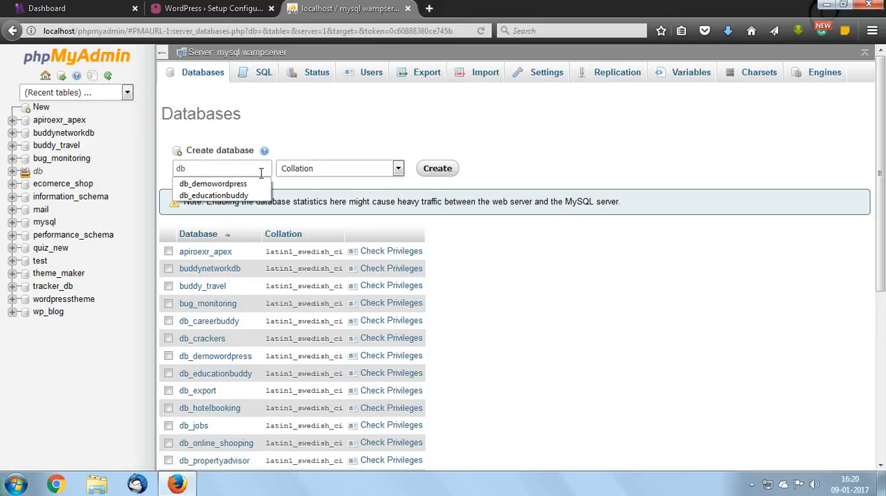
type("_buddysh")
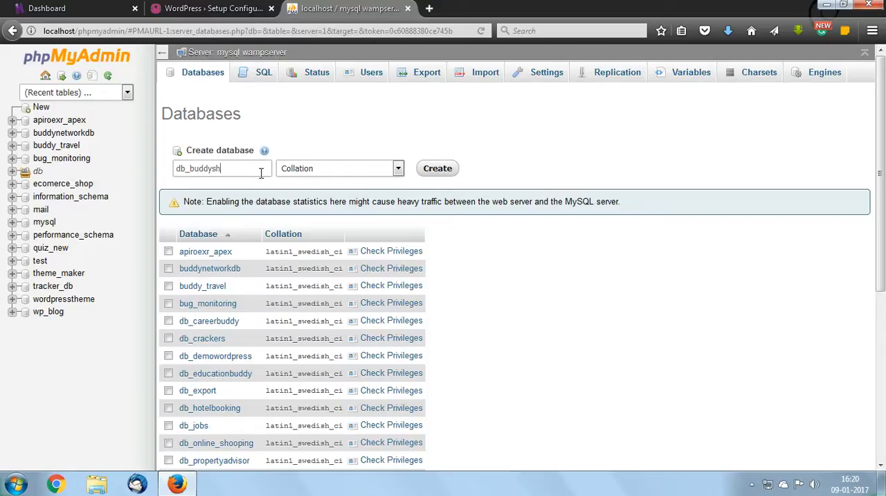
type("owwordpress")
double_click(270, 169)
key("ctrl+c")
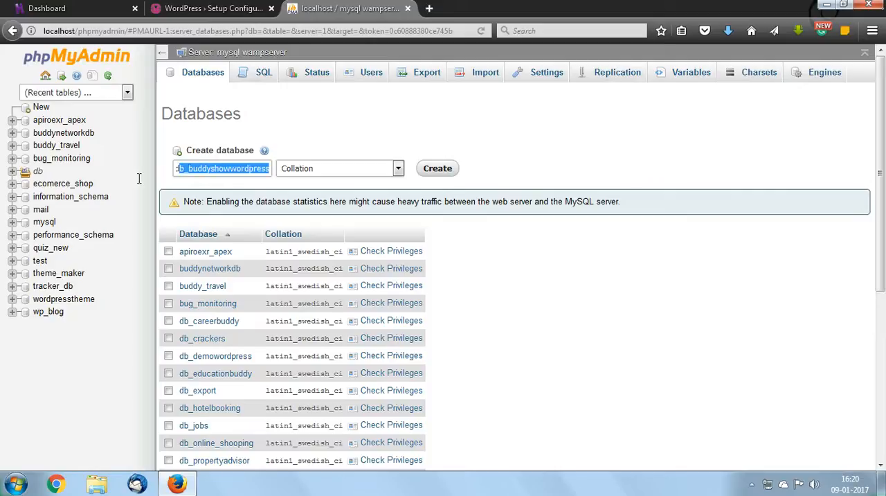
left_click(437, 168)
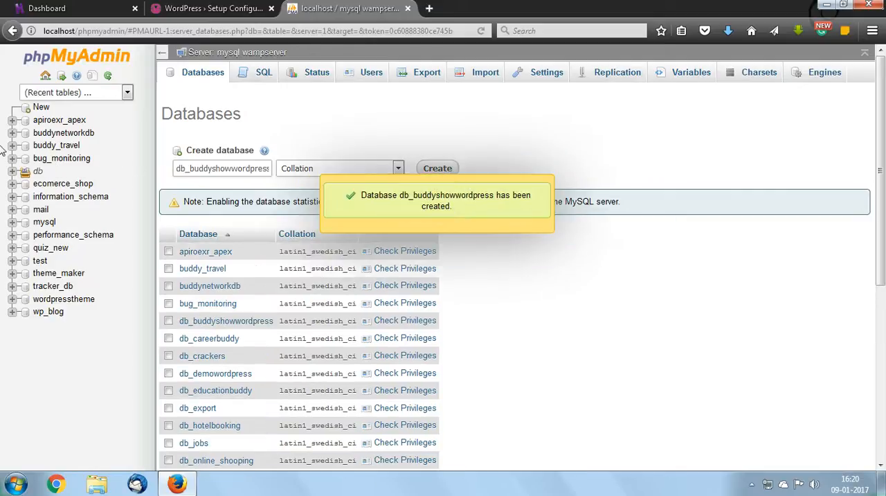
left_click(12, 173)
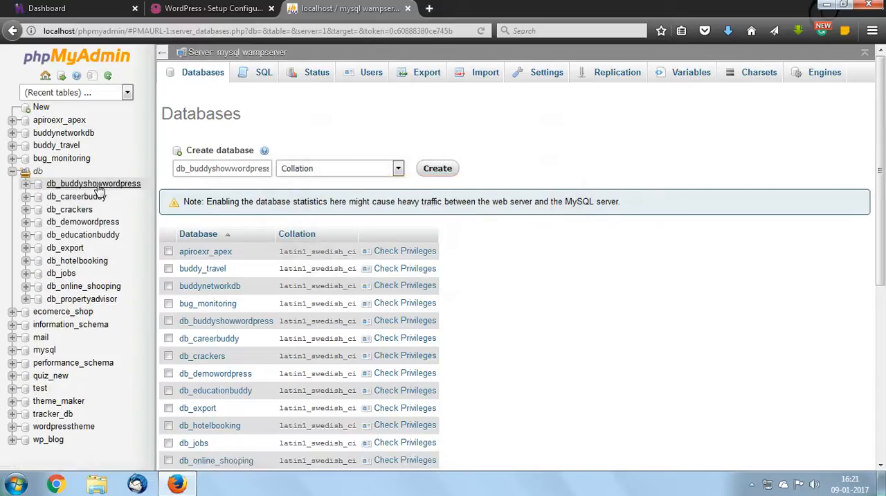
Close the Dashboard tab and continue the WordPress setup to the database connection details form
left_click(134, 9)
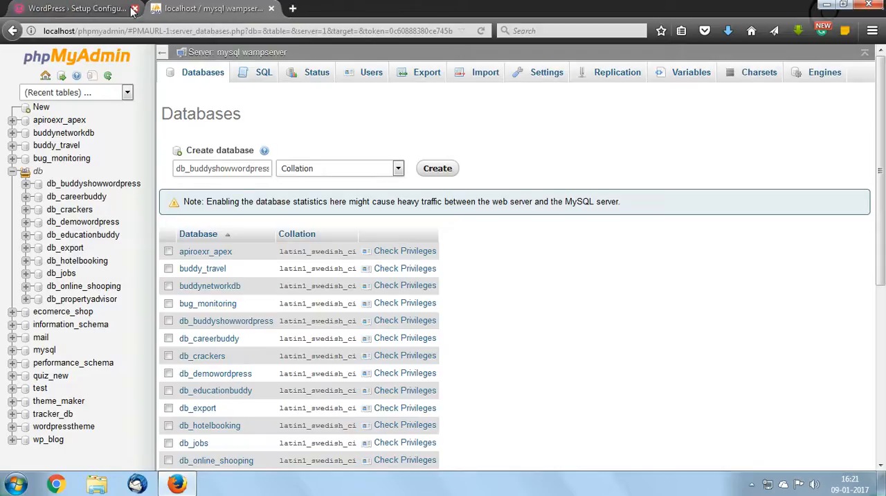
left_click(83, 9)
left_click(249, 402)
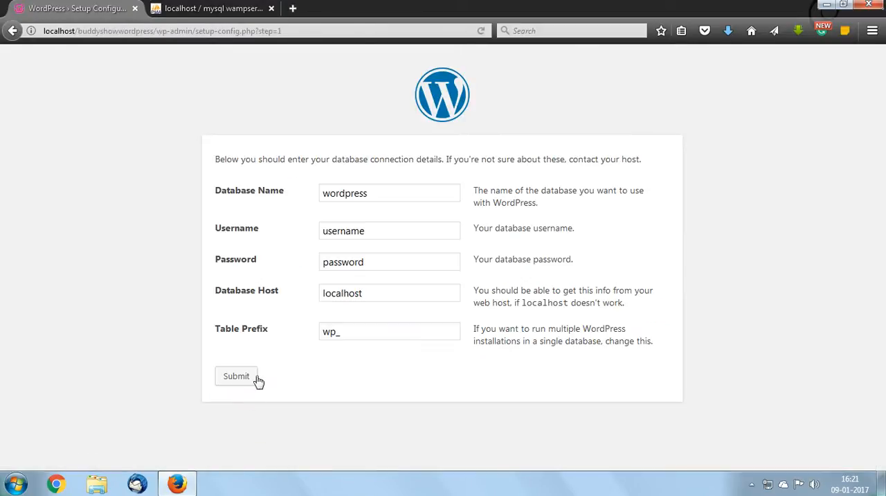
Replace the database name with the copied db_buddyshowwordpress and set the database username to root
left_click_drag(380, 197, 311, 184)
key("BackSpace")
key("ctrl+v")
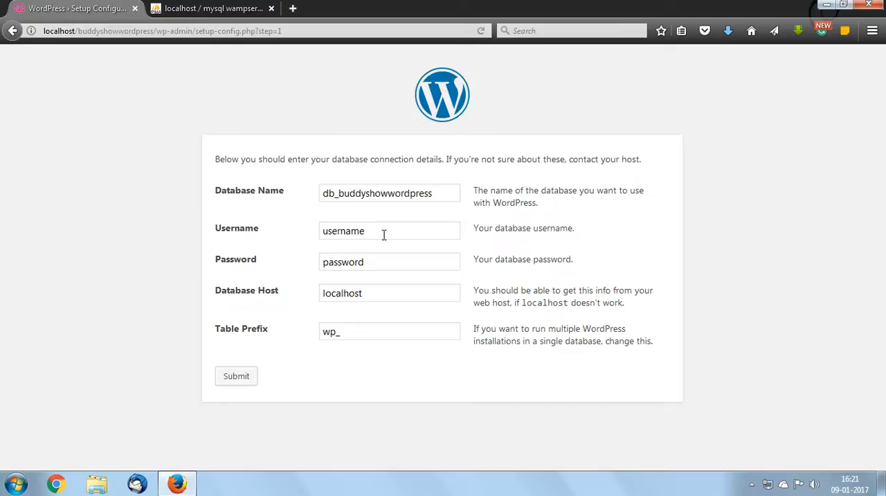
left_click_drag(383, 234, 302, 234)
key("BackSpace")
left_click(344, 232)
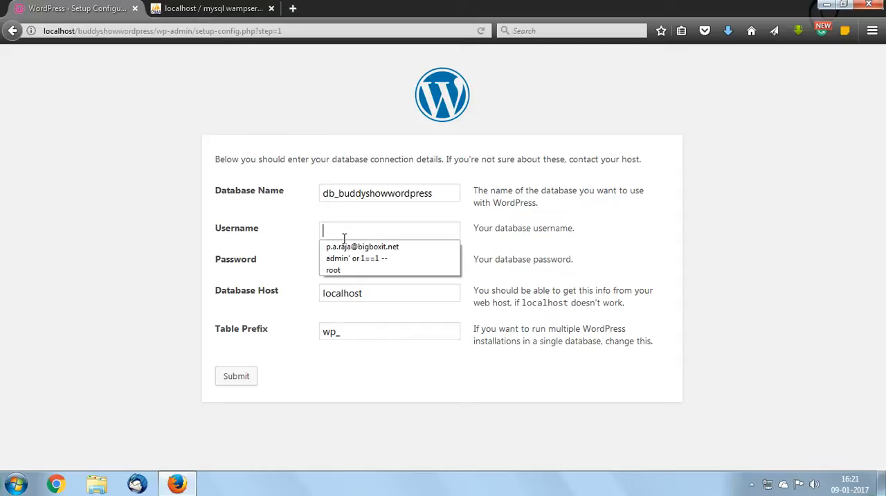
type("root")
left_click(228, 237)
Leave the database password empty, submit the connection details, and run the WordPress install
left_click_drag(390, 266, 316, 263)
key("BackSpace")
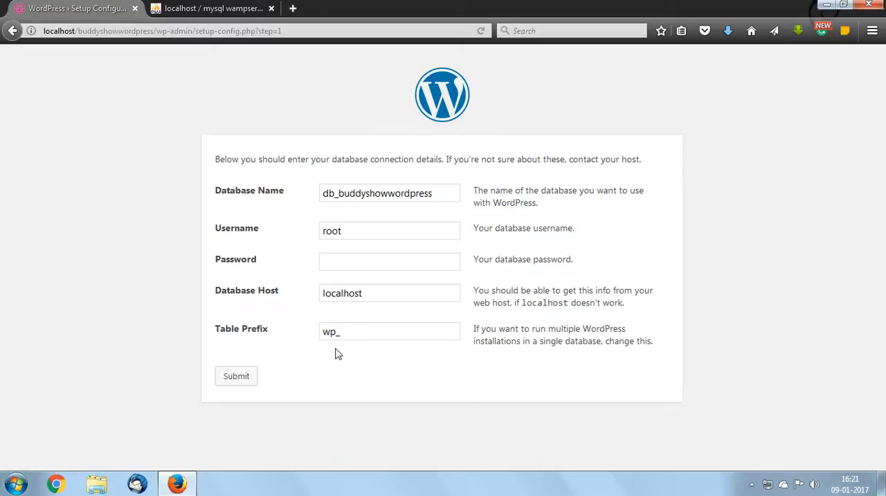
left_click(246, 382)
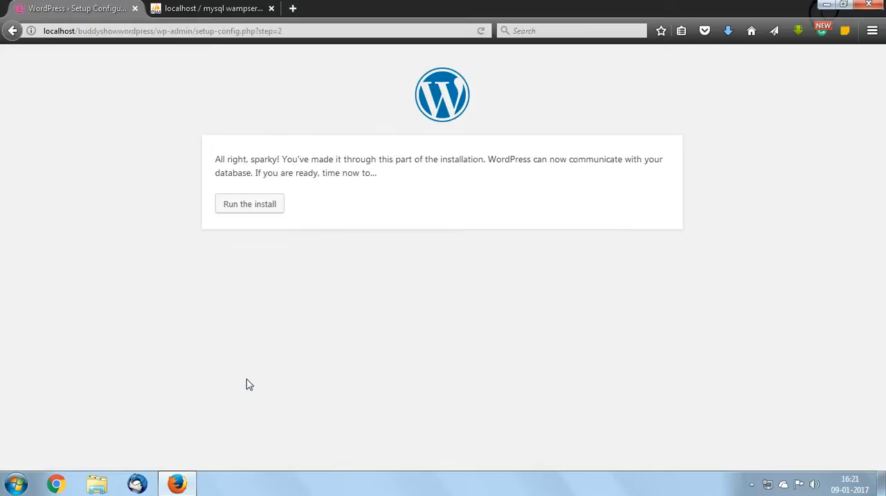
left_click(275, 211)
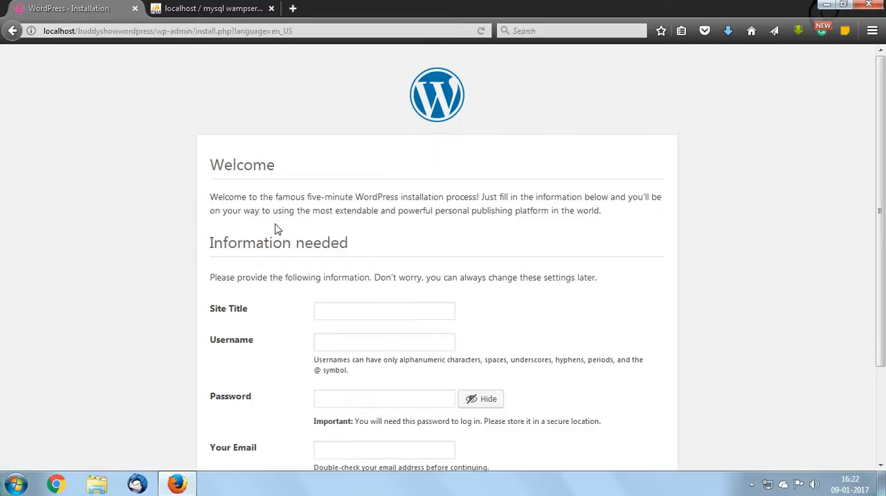
Set the site title to Demo Site and fill in the administrator's username from the saved suggestions
scroll(281, 223, "down", 3)
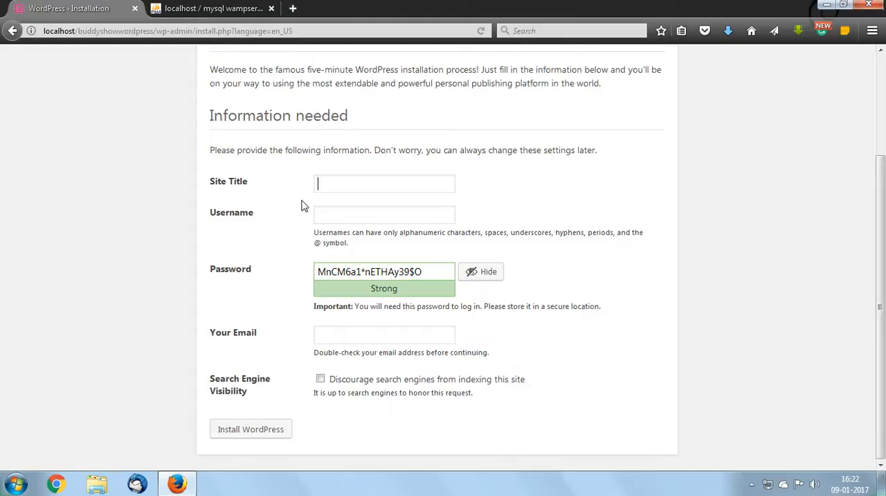
scroll(302, 201, "up", 3)
scroll(301, 201, "down", 3)
left_click(341, 191)
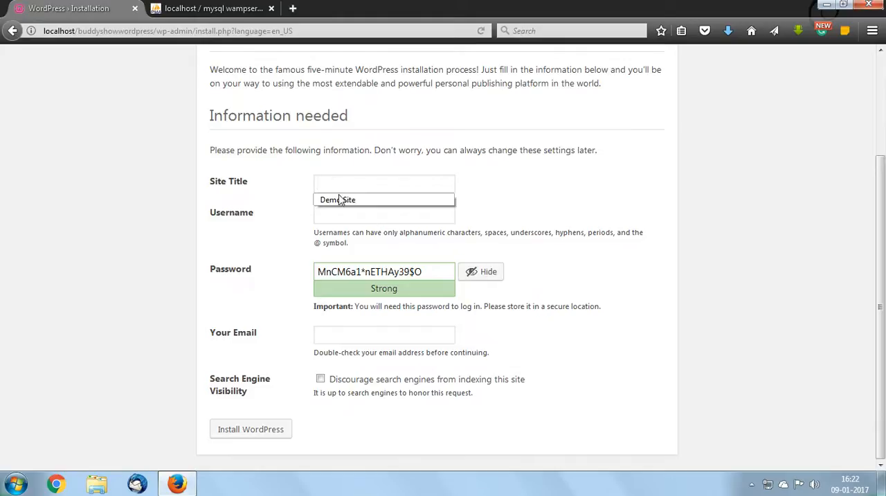
left_click(338, 199)
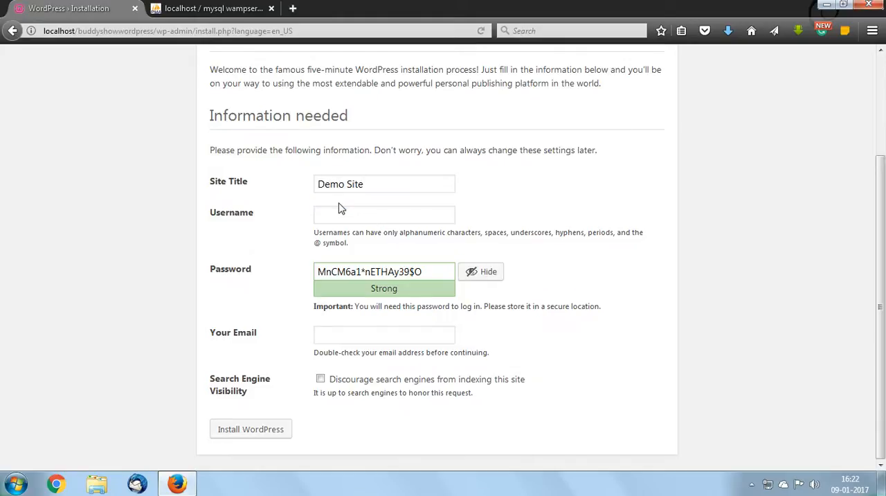
left_click(348, 216)
type("sus")
key("Down")
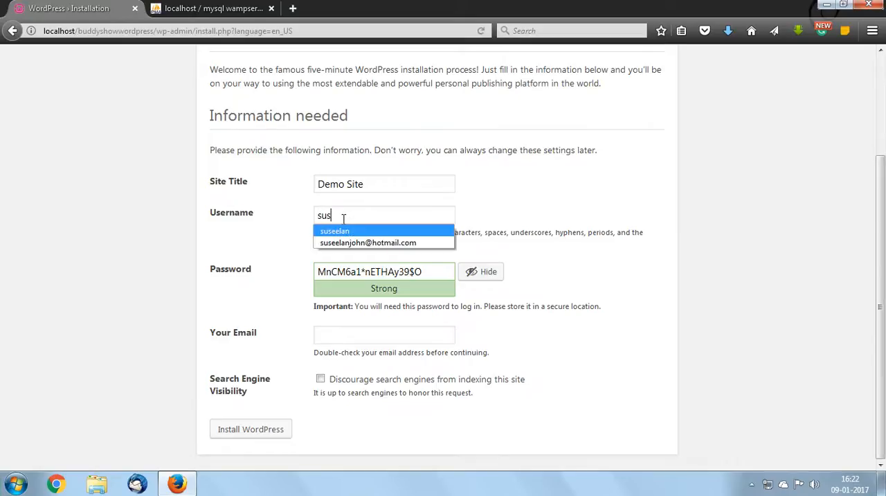
key("Return")
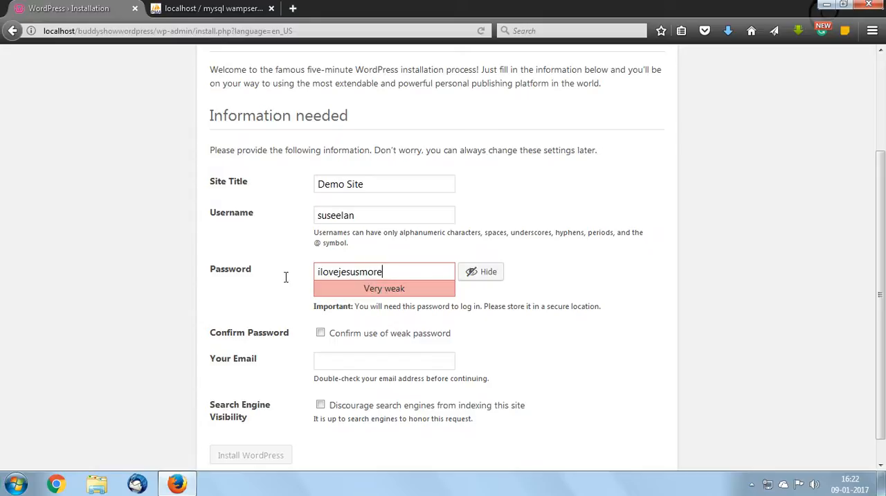
Hide the password, replace it with a new account password, and confirm the use of a weak password
left_click_drag(384, 273, 271, 278)
left_click(520, 293)
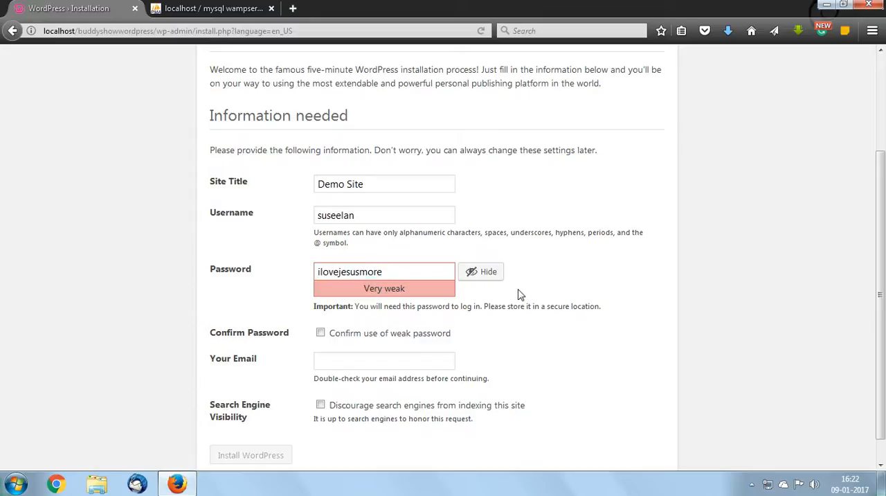
left_click(474, 277)
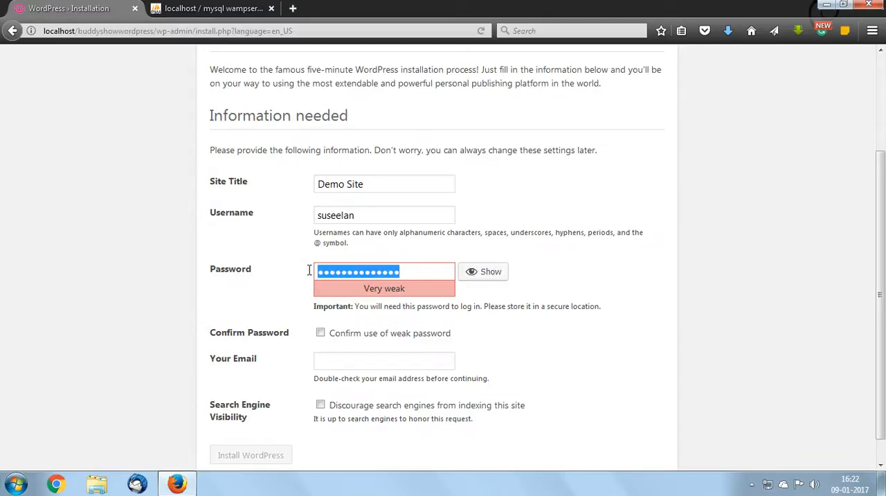
key("BackSpace")
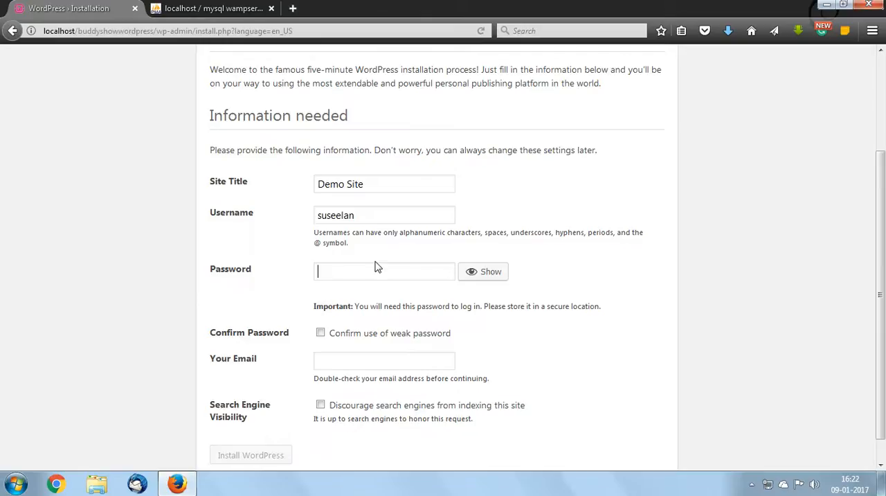
type("admin12")
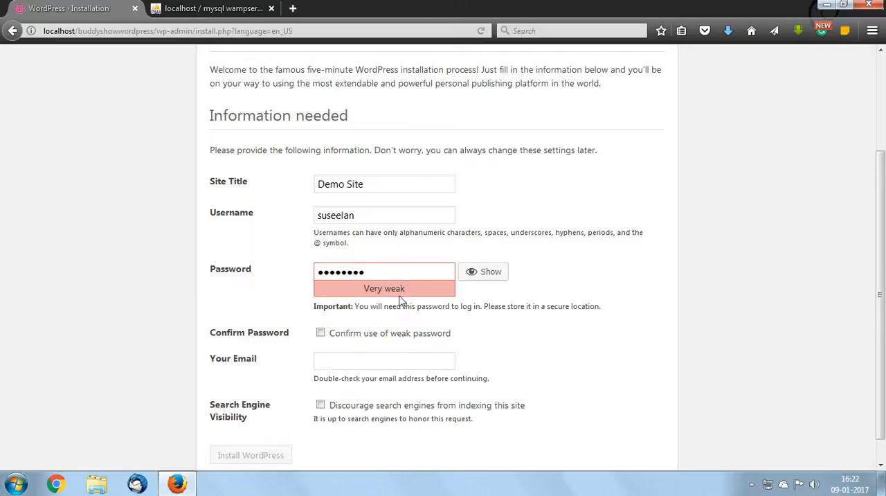
left_click(320, 333)
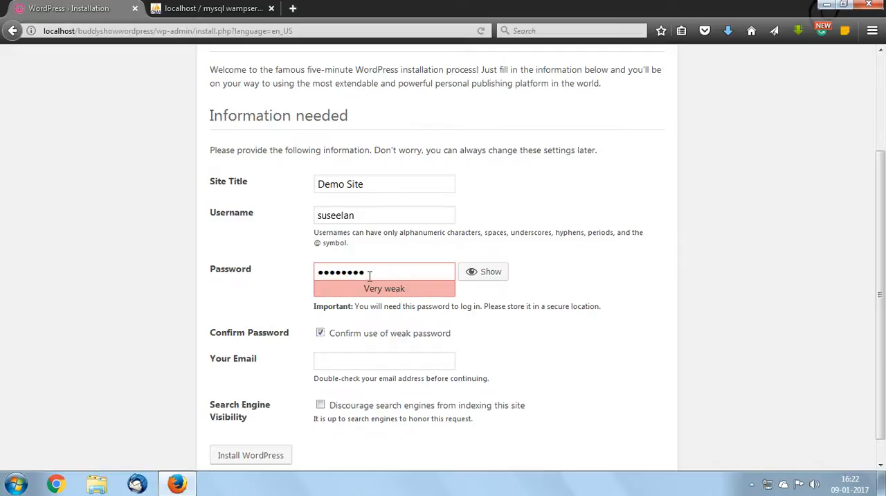
Fill in the administrator's e-mail address from the saved suggestion
left_click(364, 356)
type("sus")
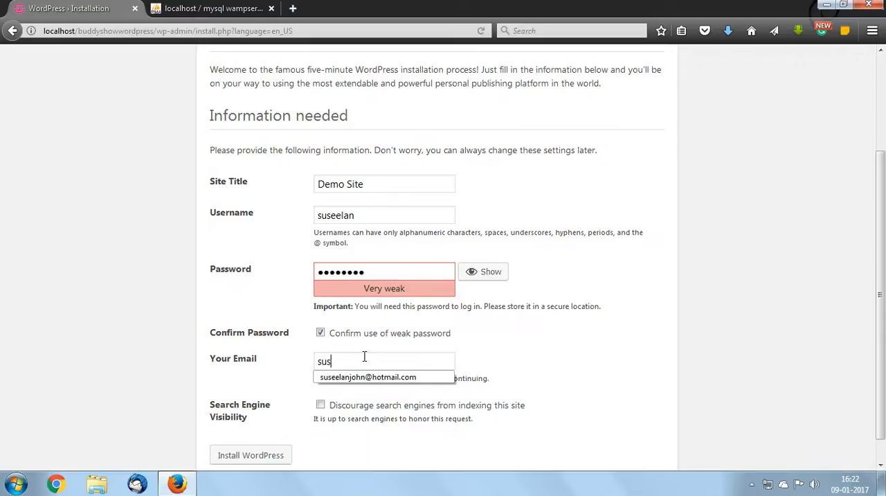
key("Down")
key("Return")
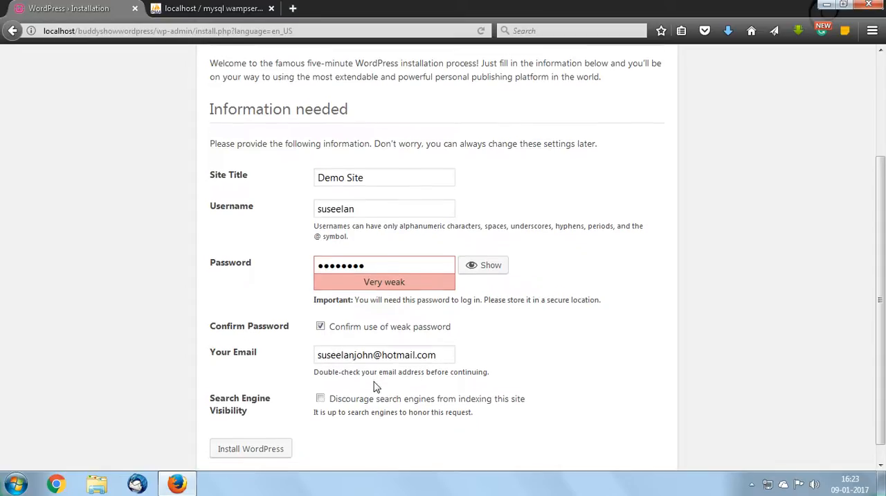
scroll(374, 389, "down", 1)
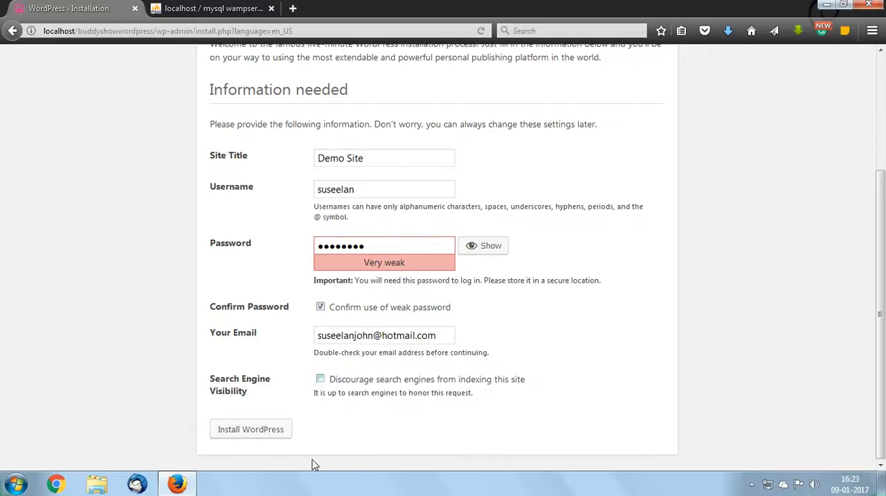
Run the WordPress installation with the entered site information and dismiss the browser's offer to update the saved login
left_click(263, 431)
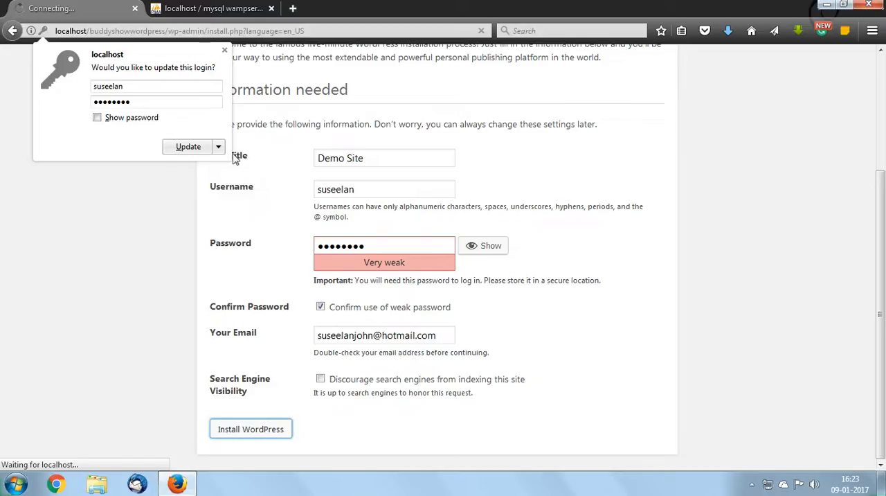
left_click(224, 51)
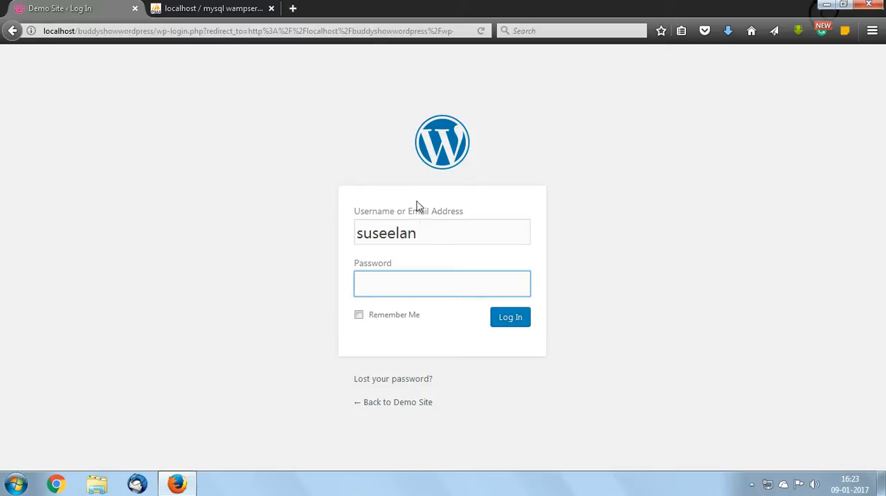
Enter the account password on the Demo Site login page, submit it, and dismiss the offer to update the saved login
left_click_drag(433, 239, 363, 234)
left_click(407, 287)
type("admin123")
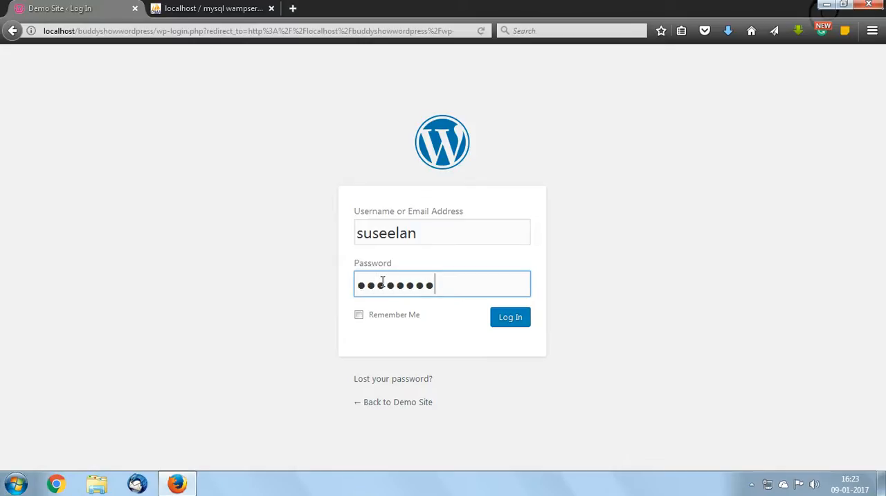
left_click(509, 323)
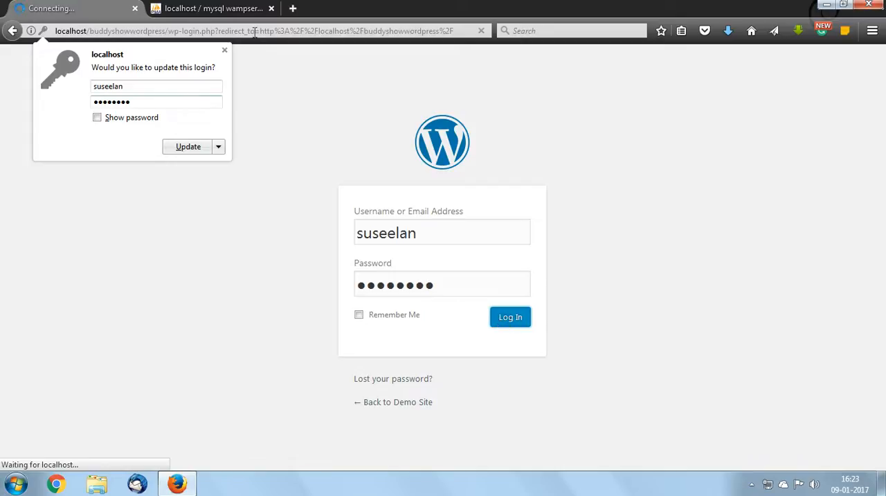
left_click(224, 50)
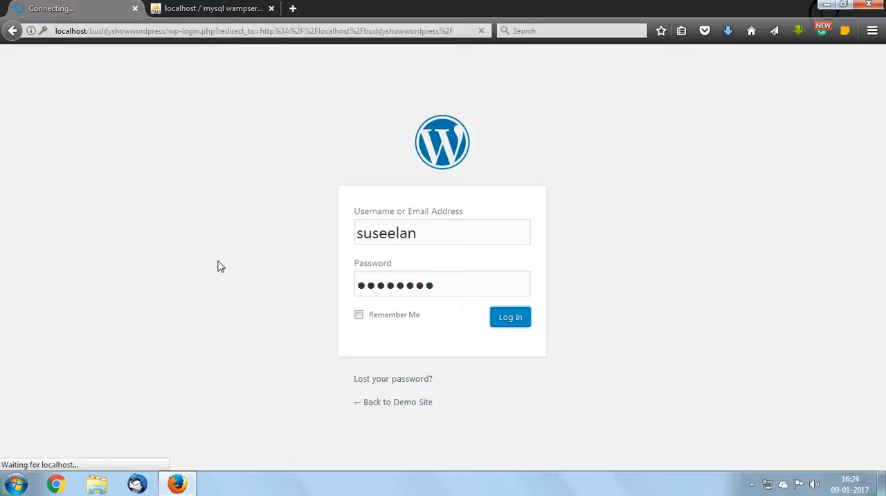
Check the computer's network connection status while the login page is loading
left_click(770, 487)
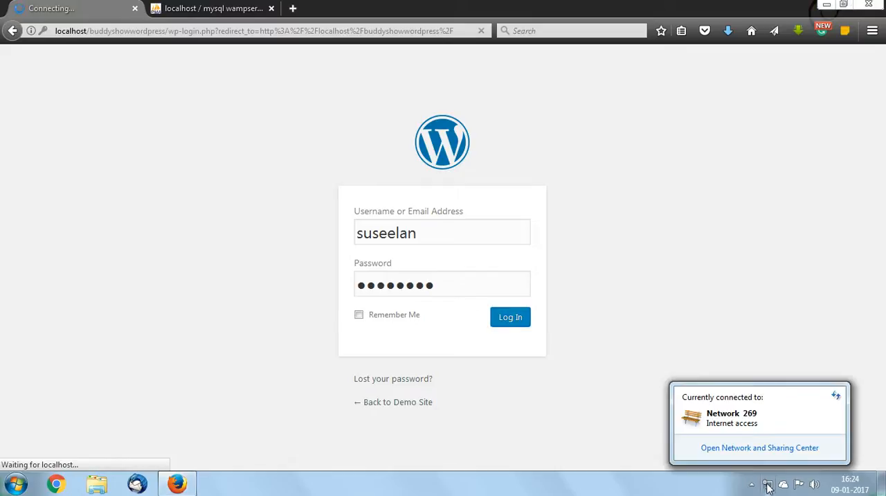
right_click(769, 487)
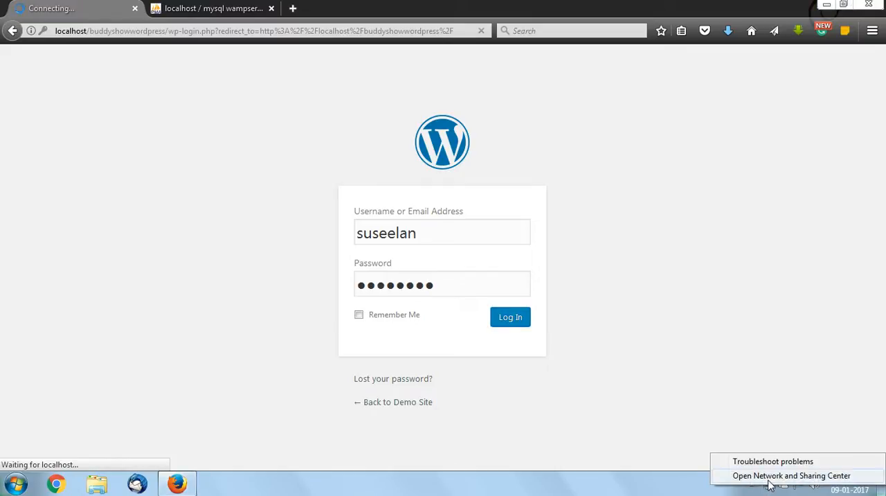
left_click(769, 486)
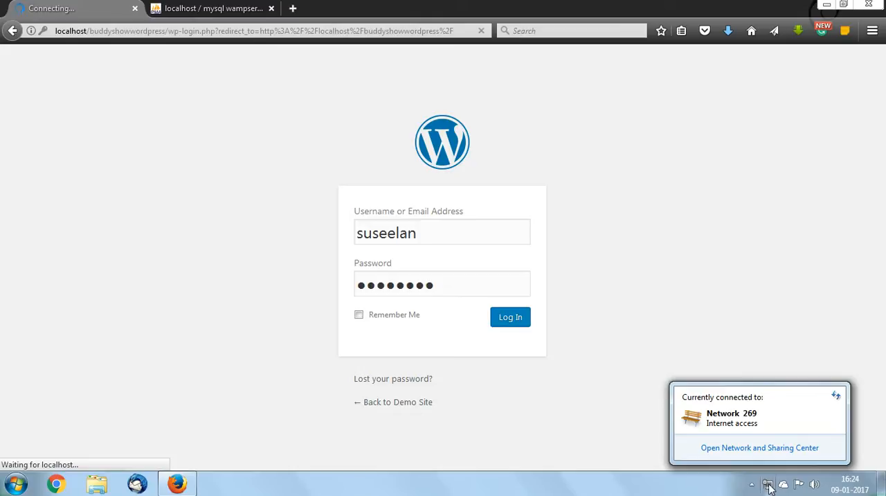
left_click(769, 487)
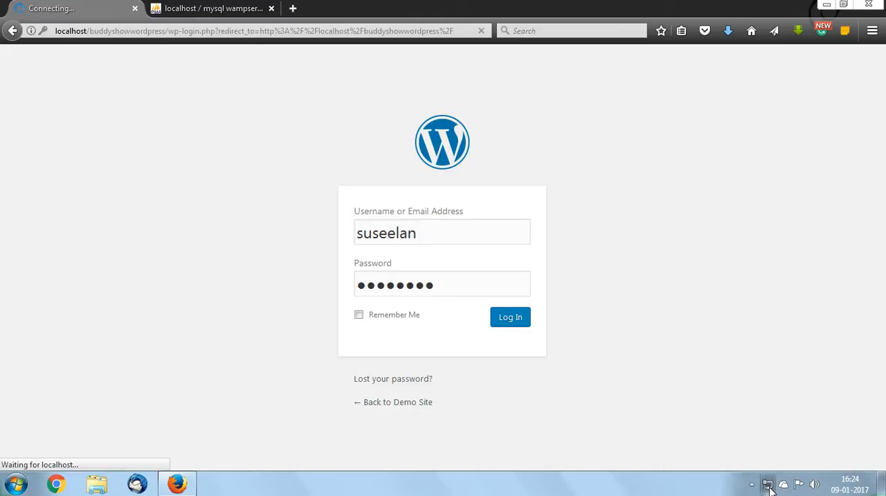
left_click(769, 488)
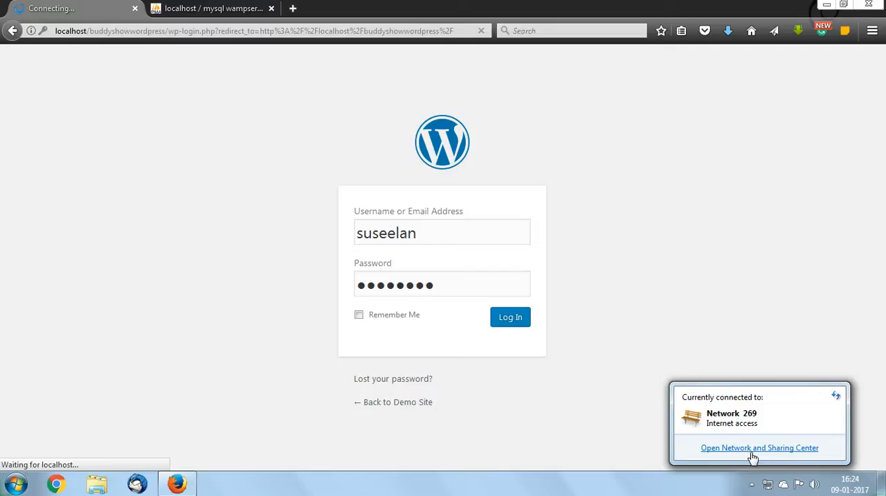
left_click(643, 494)
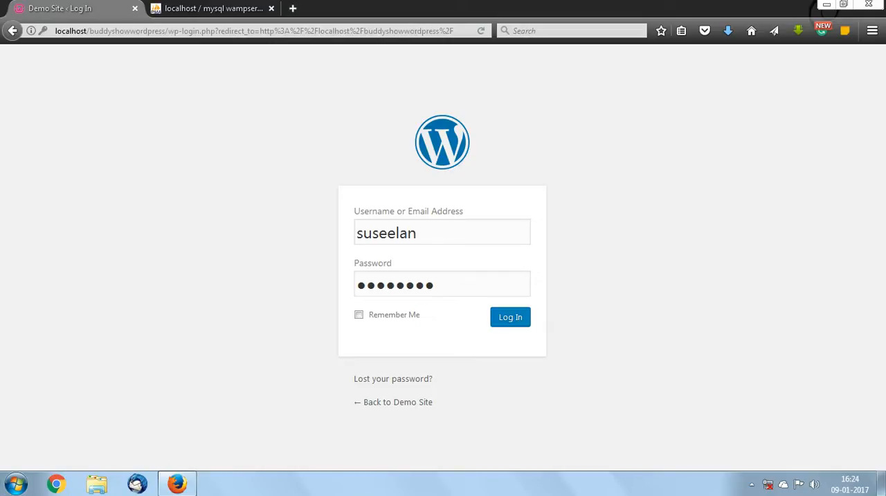
Resubmit the filled-in login to reach the WordPress dashboard and dismiss the offer to update the saved login
left_click(383, 31)
left_click(520, 320)
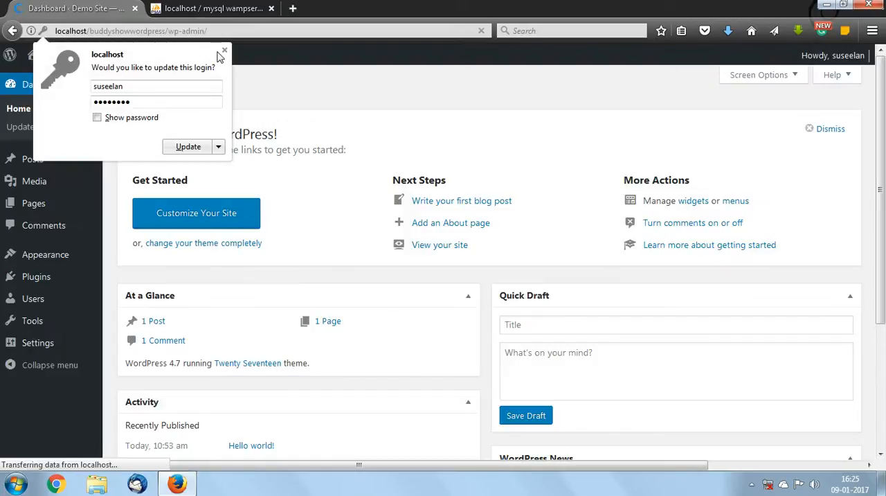
left_click(225, 50)
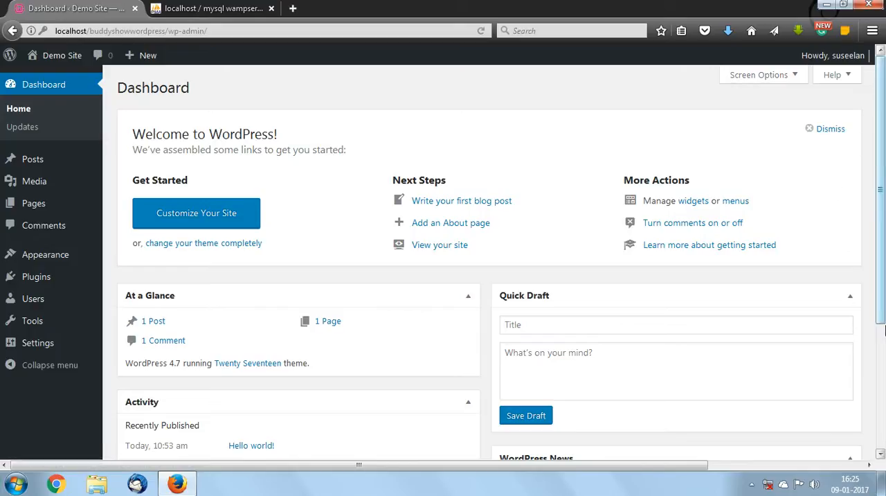
Visit the Demo Site front end in a new tab, look through its home page, and return to the dashboard
mouse_move(65, 61)
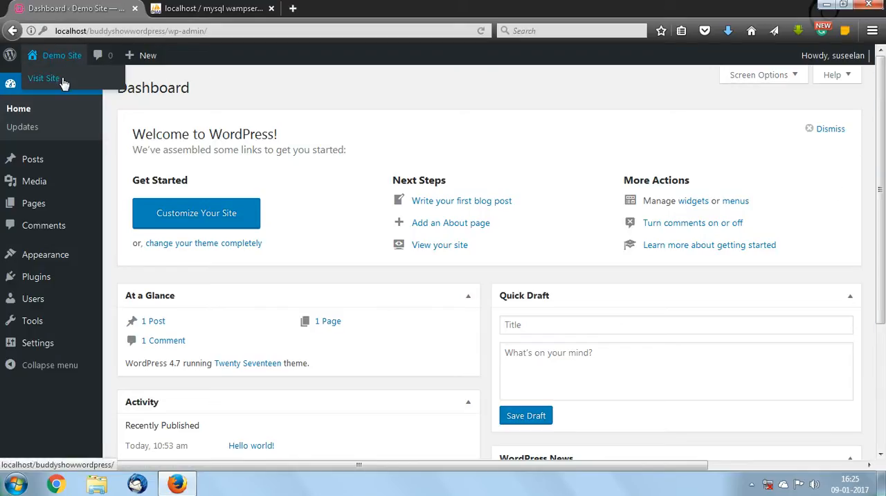
middle_click(63, 80)
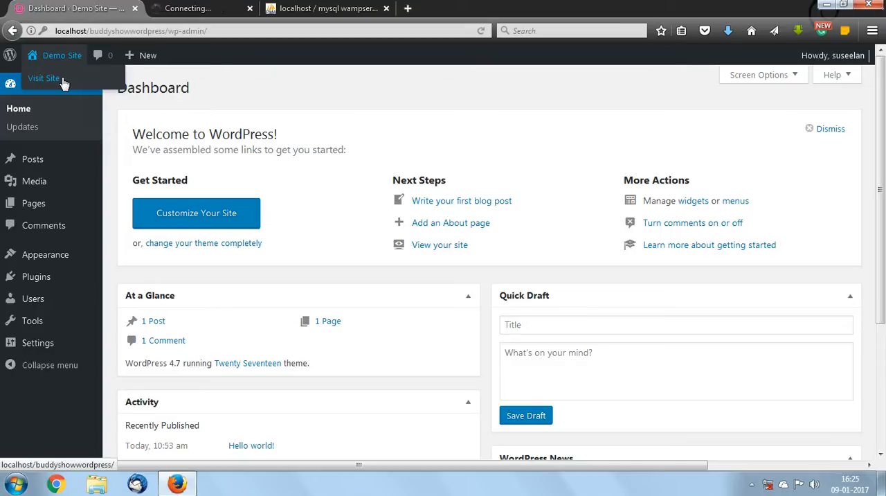
left_click(223, 9)
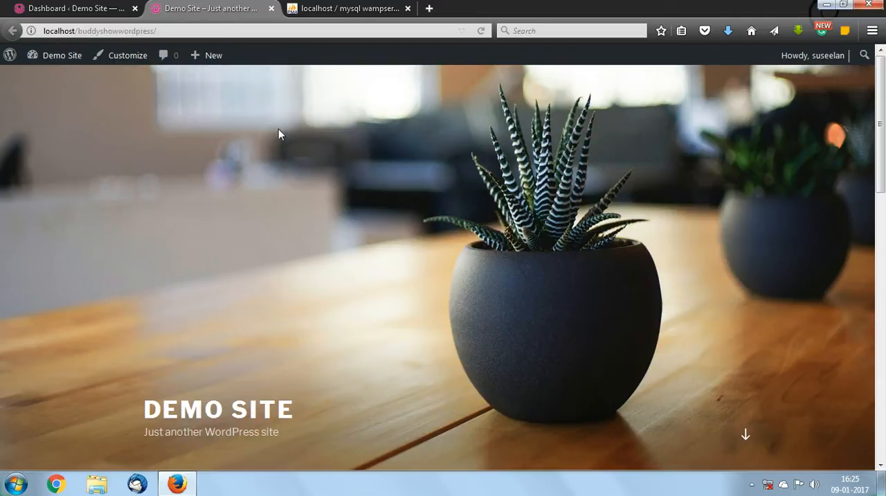
scroll(422, 162, "down", 15)
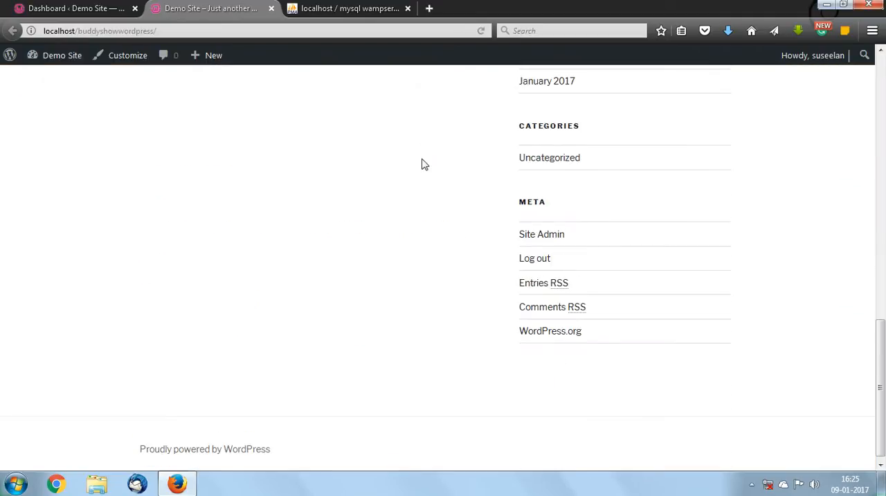
scroll(423, 166, "up", 5)
scroll(424, 183, "up", 5)
scroll(391, 239, "down", 15)
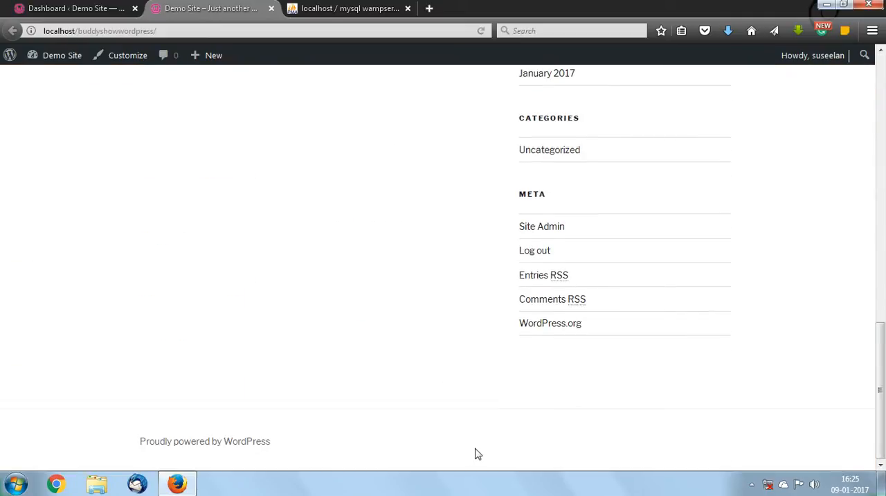
scroll(476, 453, "up", 15)
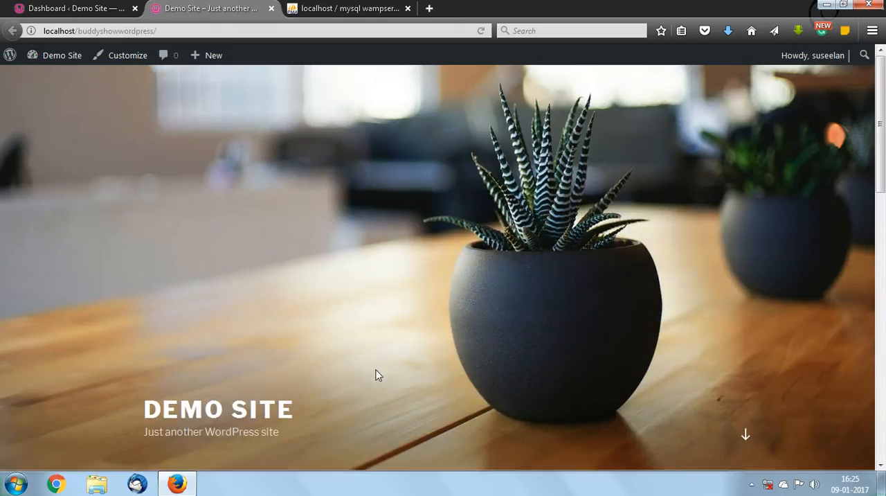
left_click(74, 8)
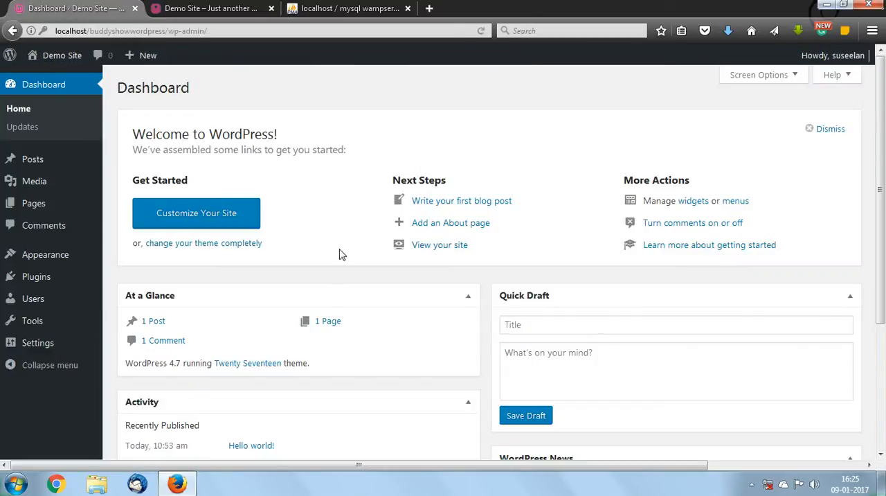